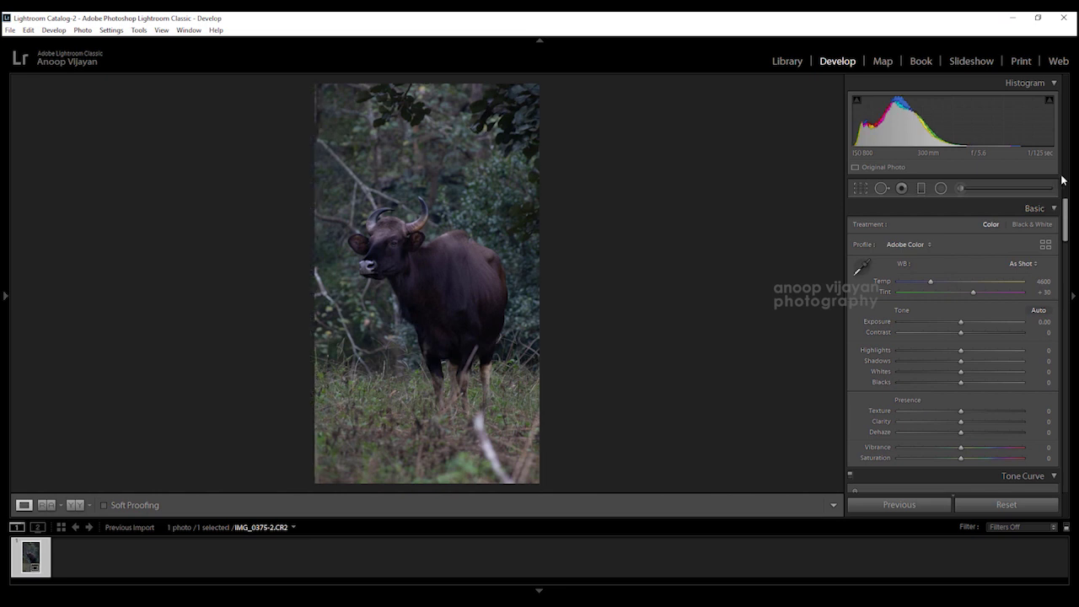
Reset all develop settings of the bison photo and activate the Spot Removal tool in Heal mode
{"action": "left_click_drag", "start_coordinate": [1064, 227], "coordinate": [1061, 488]}
{"action": "left_click", "coordinate": [1028, 504]}
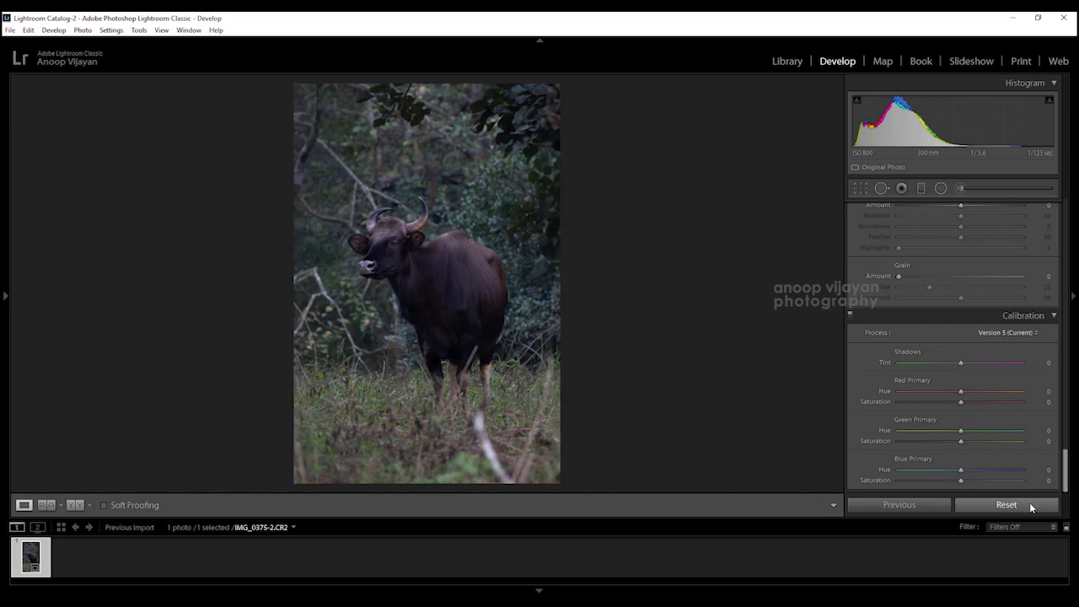
{"action": "key", "text": "q"}
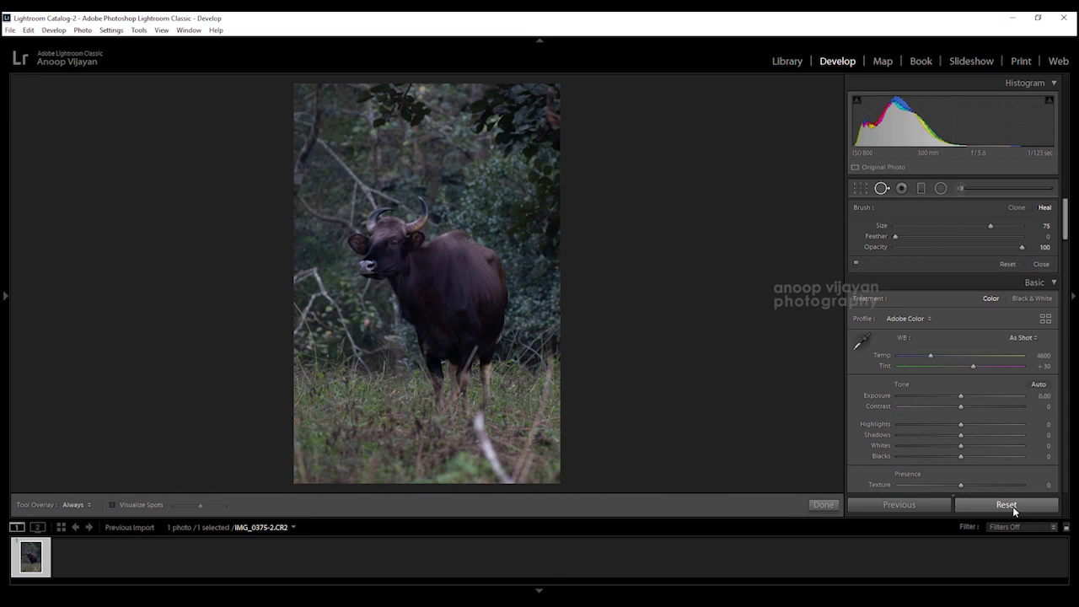
Enable chromatic aberration removal and lens profile corrections for the Canon EF 70-300mm f/4-5.6 IS II USM lens
{"action": "left_click_drag", "start_coordinate": [1064, 224], "coordinate": [1064, 395]}
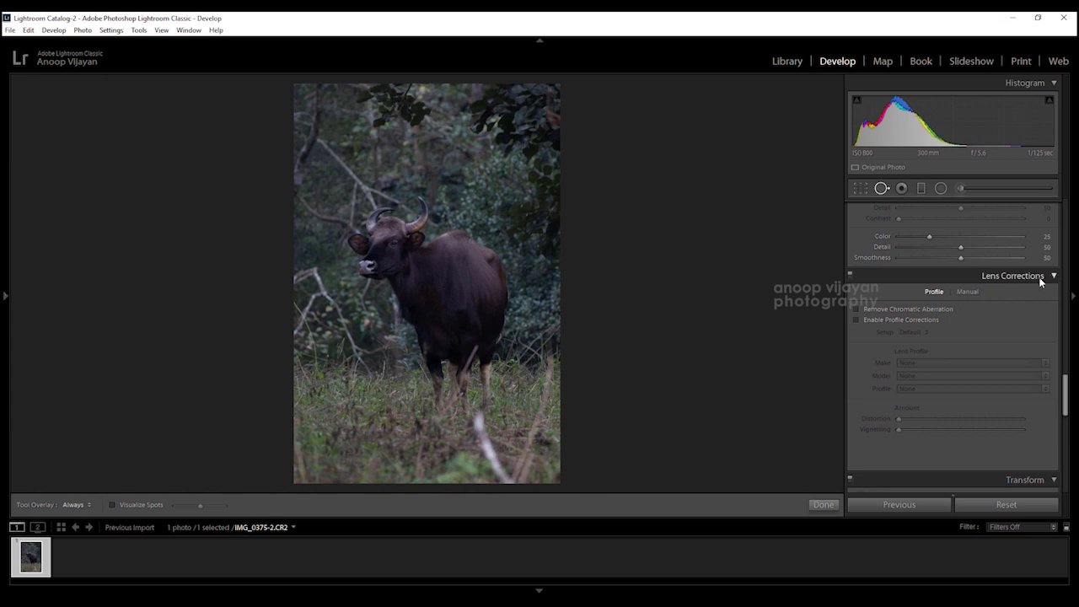
{"action": "left_click", "coordinate": [894, 315]}
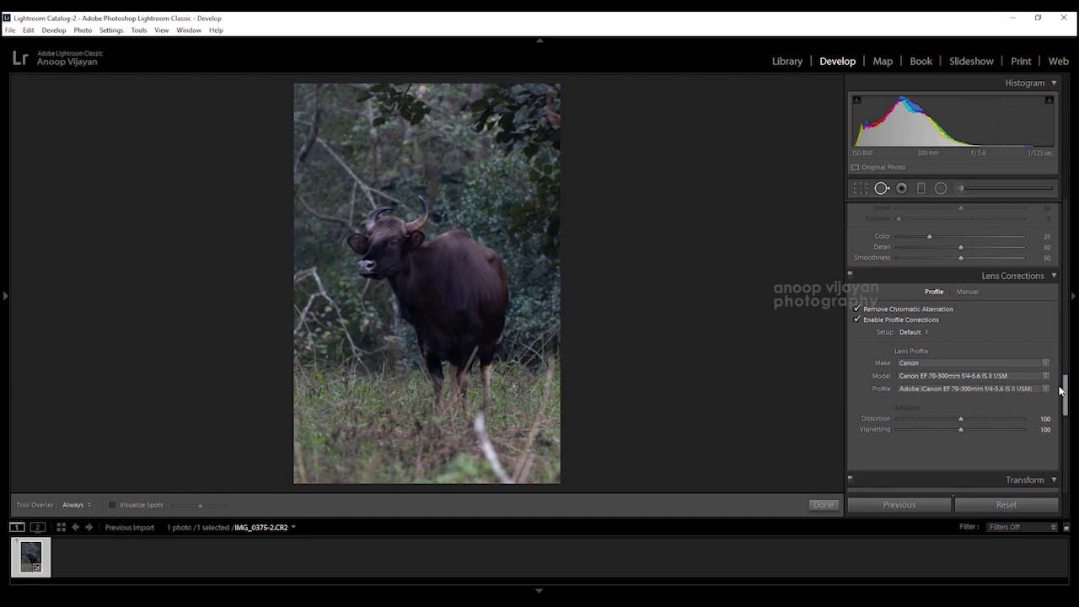
Change the photo's color profile to Adobe Landscape
{"action": "scroll", "coordinate": [1065, 386], "scroll_direction": "up", "scroll_amount": 1}
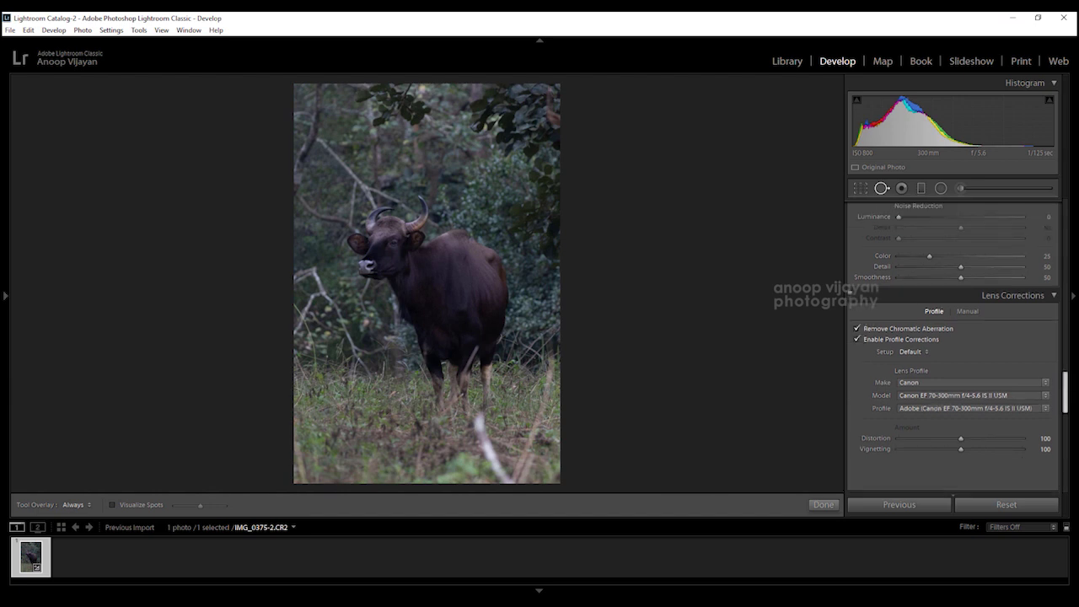
{"action": "scroll", "coordinate": [1065, 386], "scroll_direction": "up", "scroll_amount": 15}
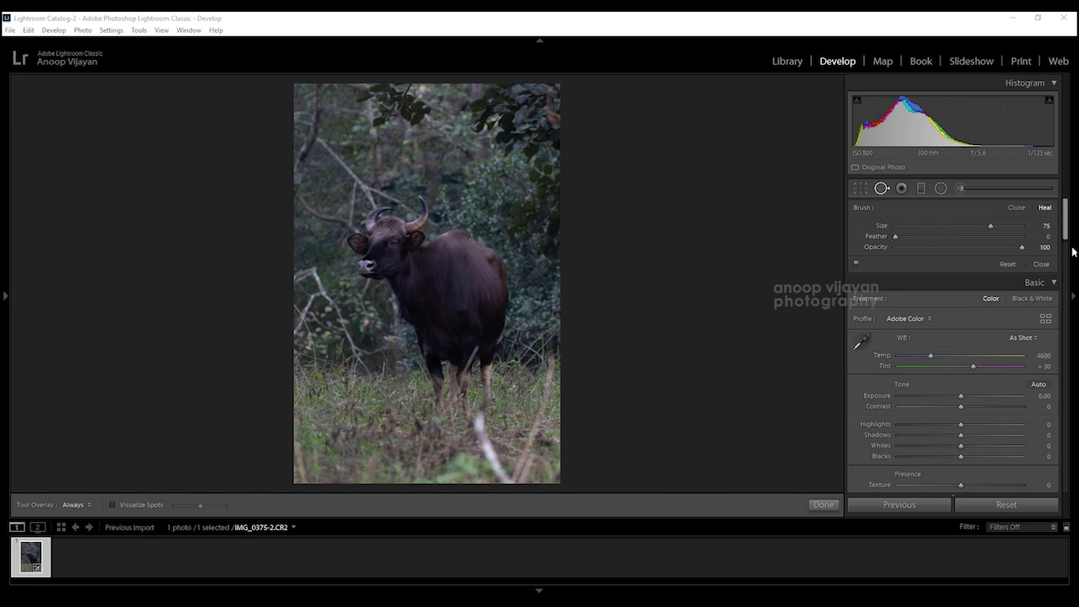
{"action": "scroll", "coordinate": [914, 254], "scroll_direction": "down", "scroll_amount": 2}
{"action": "left_click", "coordinate": [915, 251]}
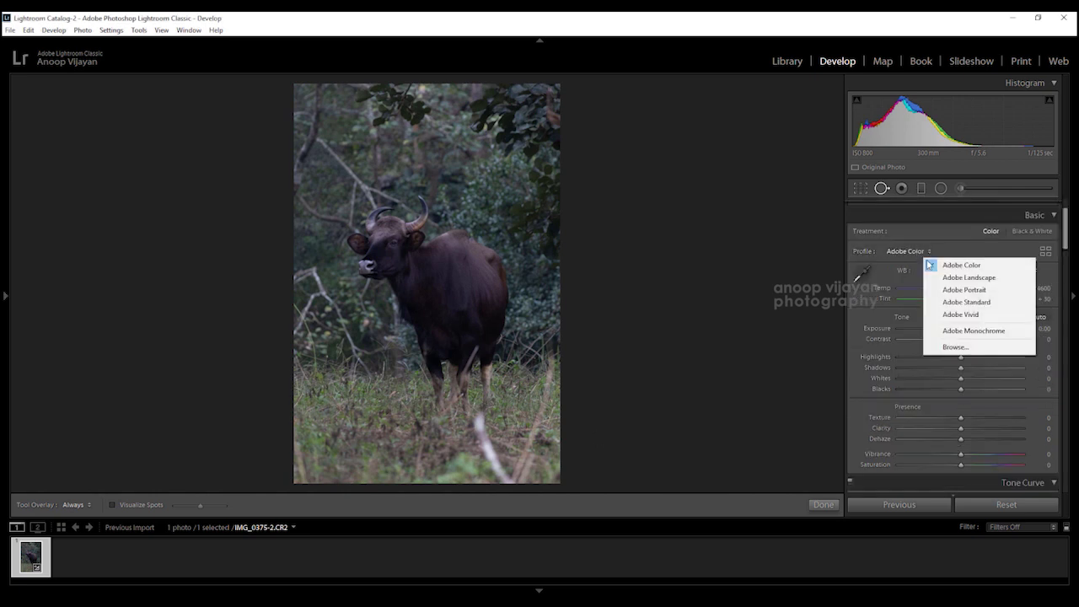
{"action": "left_click", "coordinate": [950, 277]}
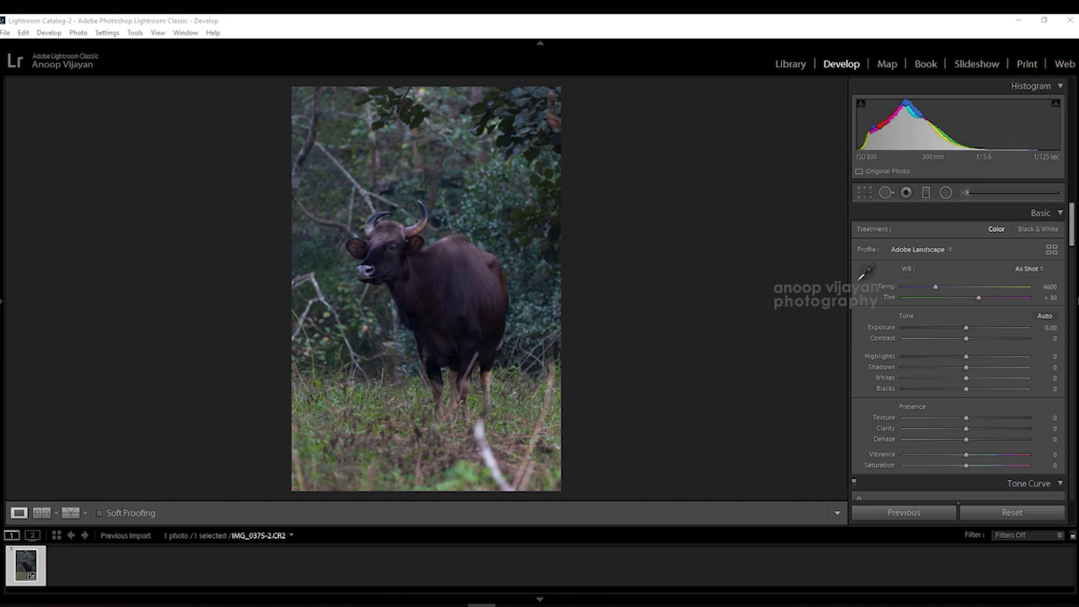
Set Exposure +0.16, Contrast +11, Shadows +12, Whites -19, Texture +8, Clarity +7, Dehaze +8, Vibrance +7 and Saturation +9
{"action": "left_click_drag", "start_coordinate": [965, 328], "coordinate": [955, 382]}
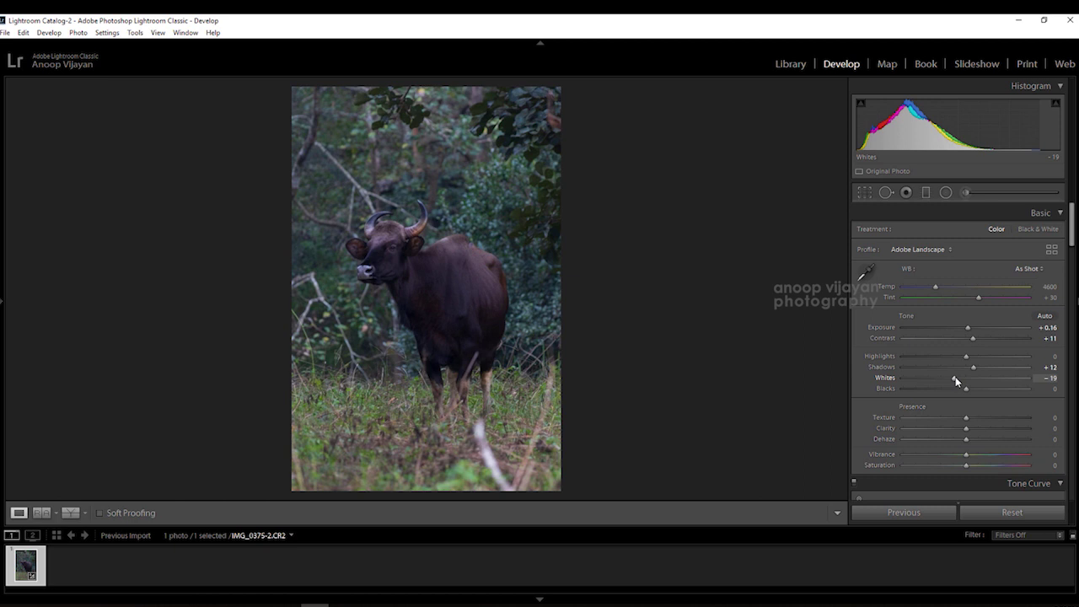
{"action": "scroll", "coordinate": [918, 407], "scroll_direction": "down", "scroll_amount": 2}
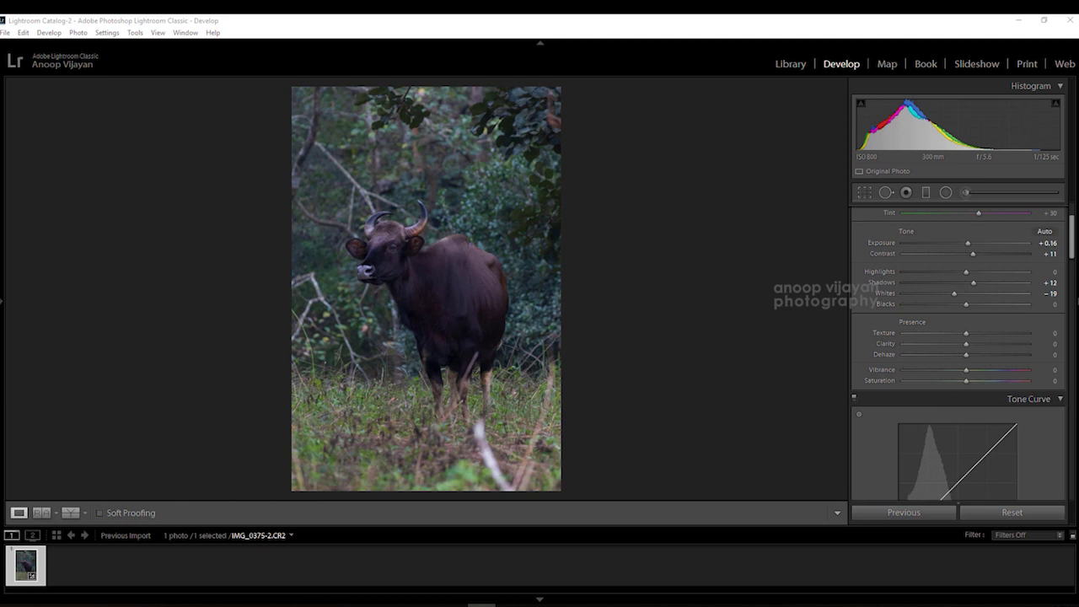
{"action": "mouse_move", "coordinate": [965, 332]}
{"action": "left_mouse_down"}
{"action": "mouse_move", "coordinate": [970, 380]}
{"action": "mouse_move", "coordinate": [970, 354]}
{"action": "left_mouse_up"}
Tone down the greens by setting Green hue to -8, Green saturation to -38 and Green luminance to -27
{"action": "scroll", "coordinate": [957, 337], "scroll_direction": "down", "scroll_amount": 3}
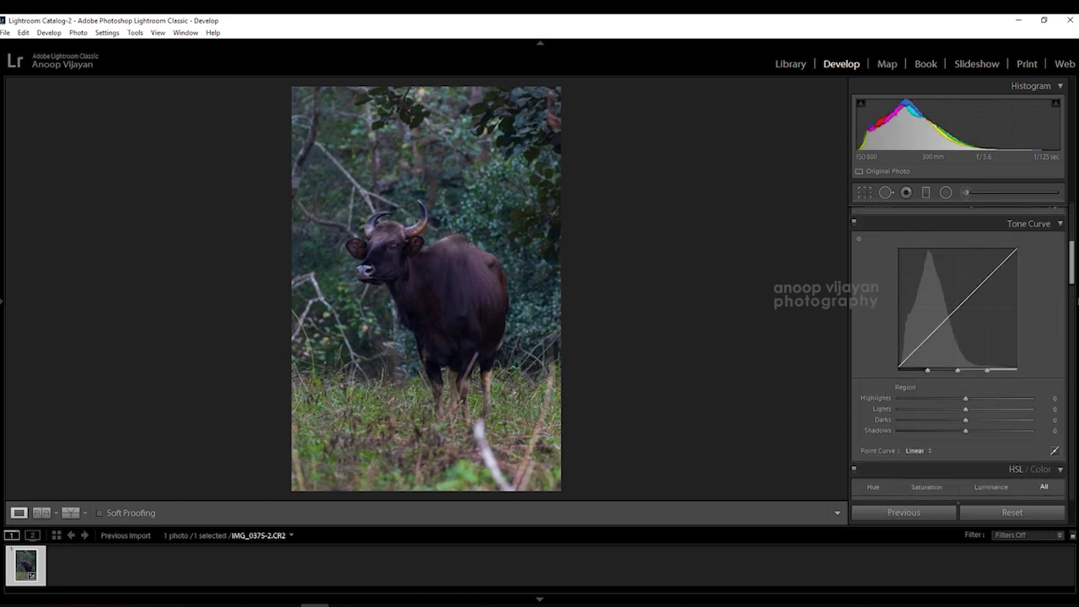
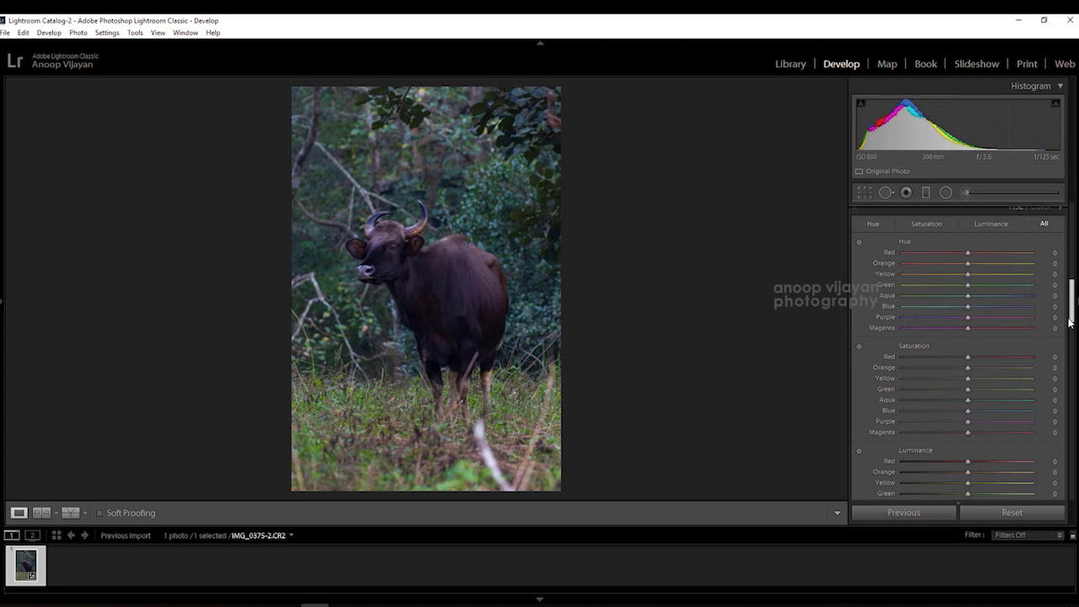
{"action": "left_click_drag", "start_coordinate": [968, 284], "coordinate": [961, 284]}
{"action": "left_click_drag", "start_coordinate": [968, 389], "coordinate": [942, 389]}
{"action": "left_click_drag", "start_coordinate": [967, 493], "coordinate": [950, 493]}
Set the sharpening amount to 24 and the color noise reduction to 74
{"action": "scroll", "coordinate": [961, 354], "scroll_direction": "down", "scroll_amount": 2}
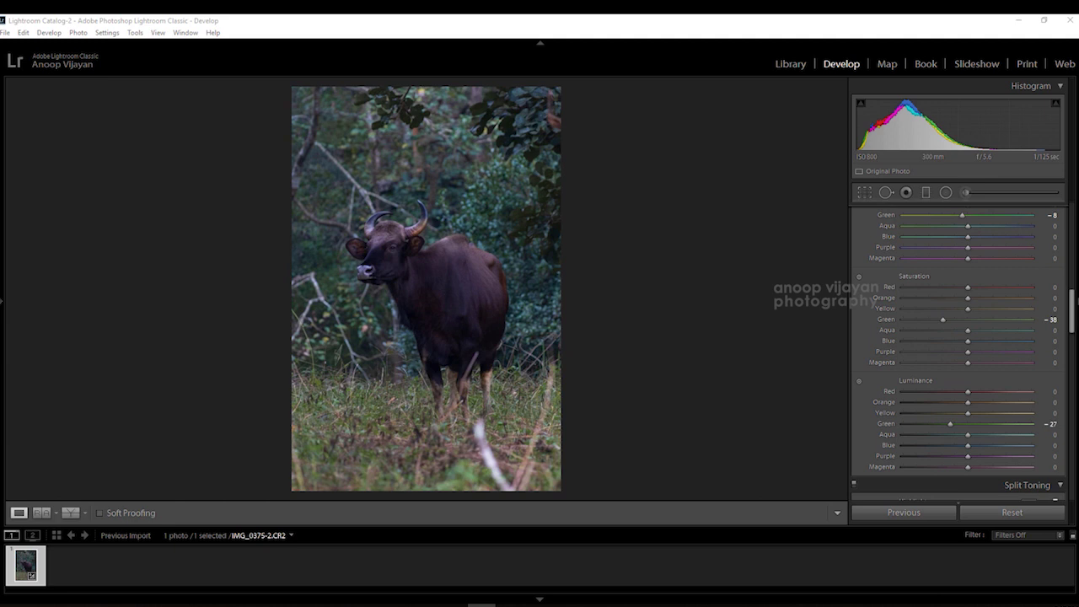
{"action": "scroll", "coordinate": [958, 353], "scroll_direction": "down", "scroll_amount": 5}
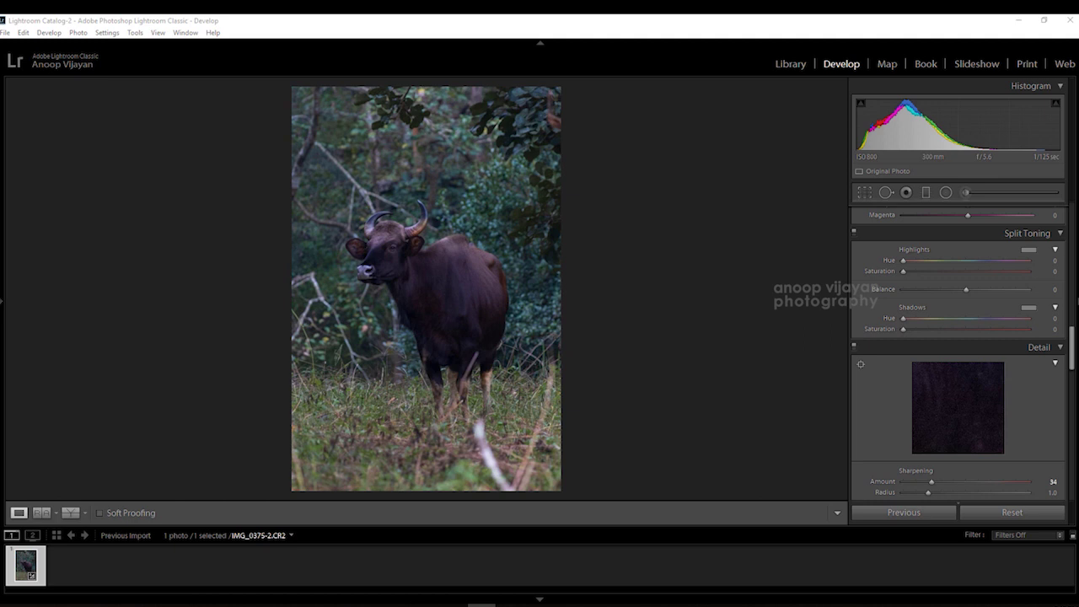
{"action": "scroll", "coordinate": [1071, 361], "scroll_direction": "down", "scroll_amount": 3}
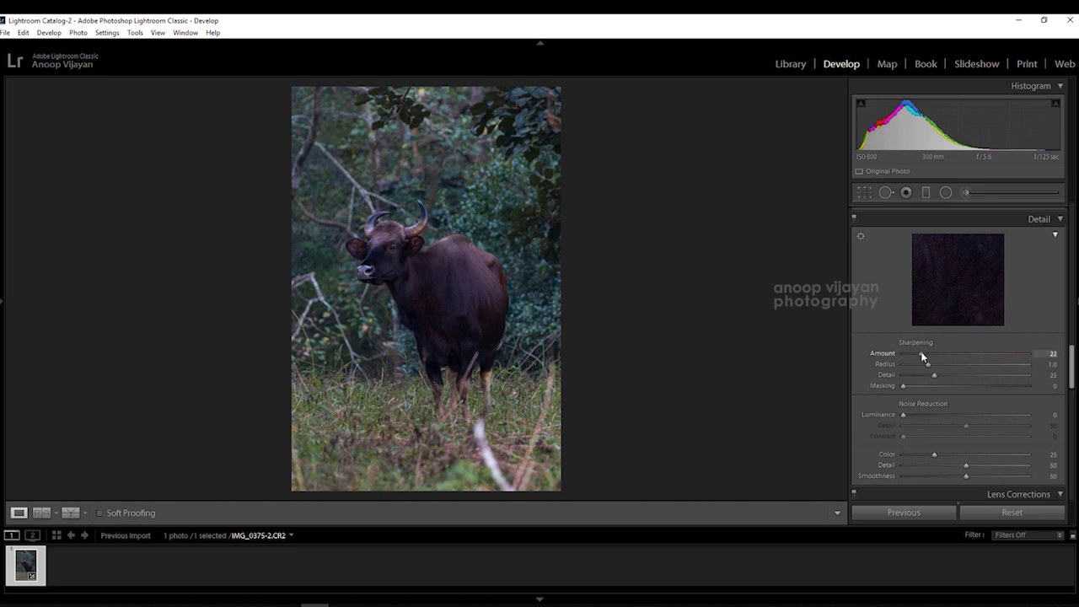
{"action": "left_click_drag", "start_coordinate": [922, 357], "coordinate": [923, 357]}
{"action": "left_click_drag", "start_coordinate": [934, 454], "coordinate": [999, 458]}
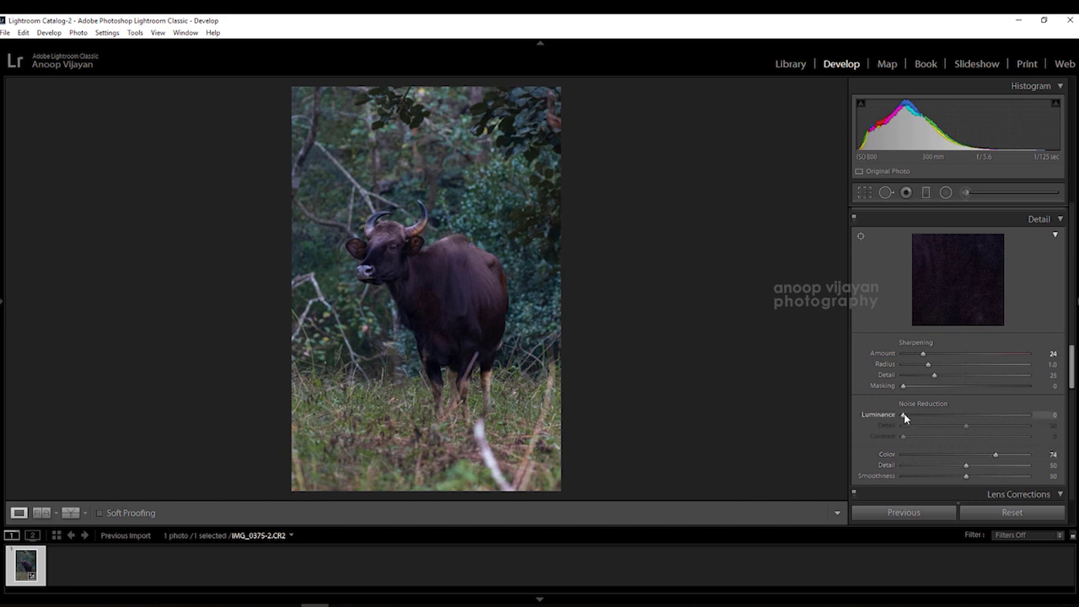
Compare the edited photo with the original side by side in an enlarged before and after view
{"action": "left_click_drag", "start_coordinate": [1071, 363], "coordinate": [1070, 217]}
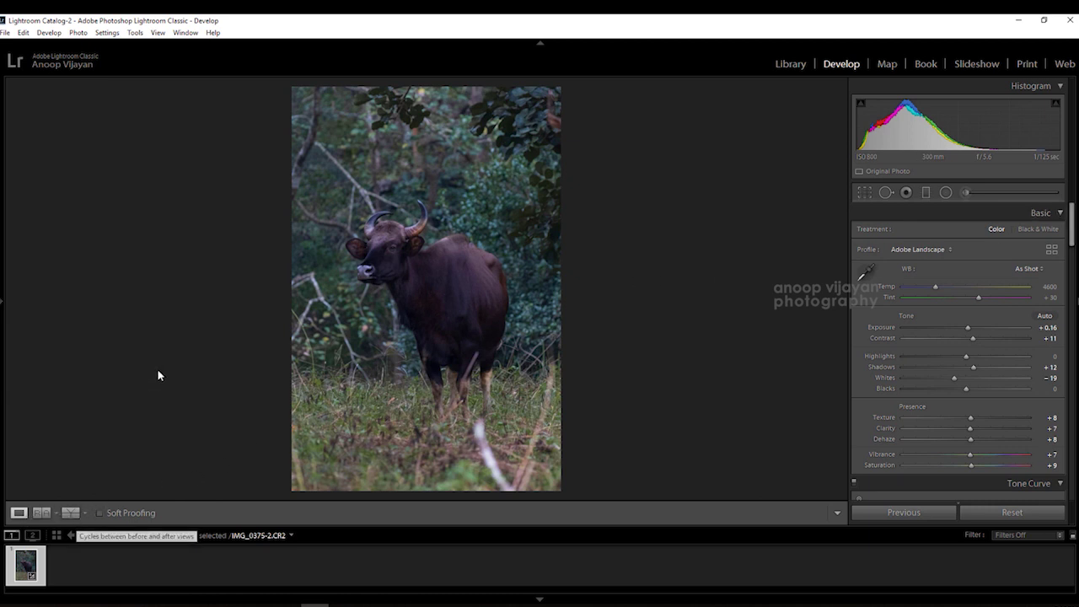
{"action": "key", "text": "ctrl+shift+f"}
{"action": "key", "text": "y"}
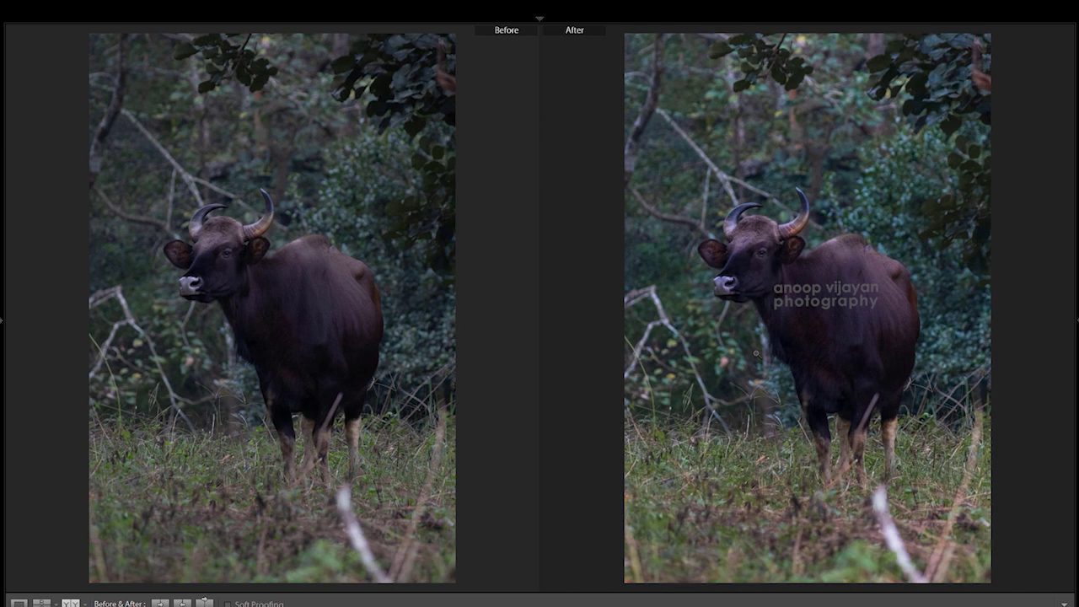
Export the photo as a 16-bit sRGB PSD at 300 pixels per inch to the Out folder, in the Untitled Export subfolder
{"action": "left_click", "coordinate": [5, 32]}
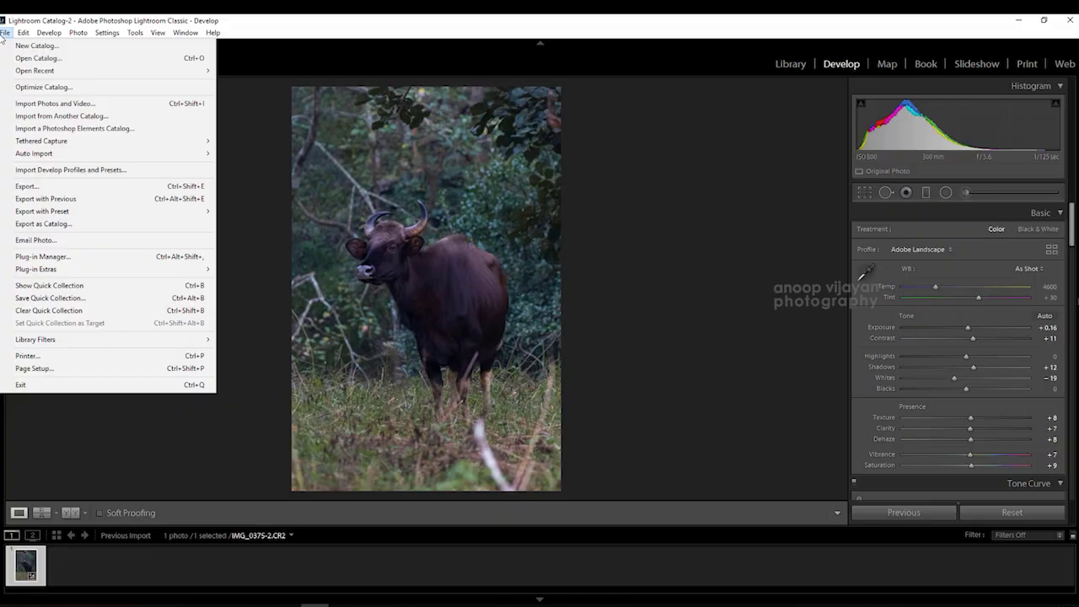
{"action": "left_click", "coordinate": [41, 186]}
{"action": "left_click", "coordinate": [653, 282]}
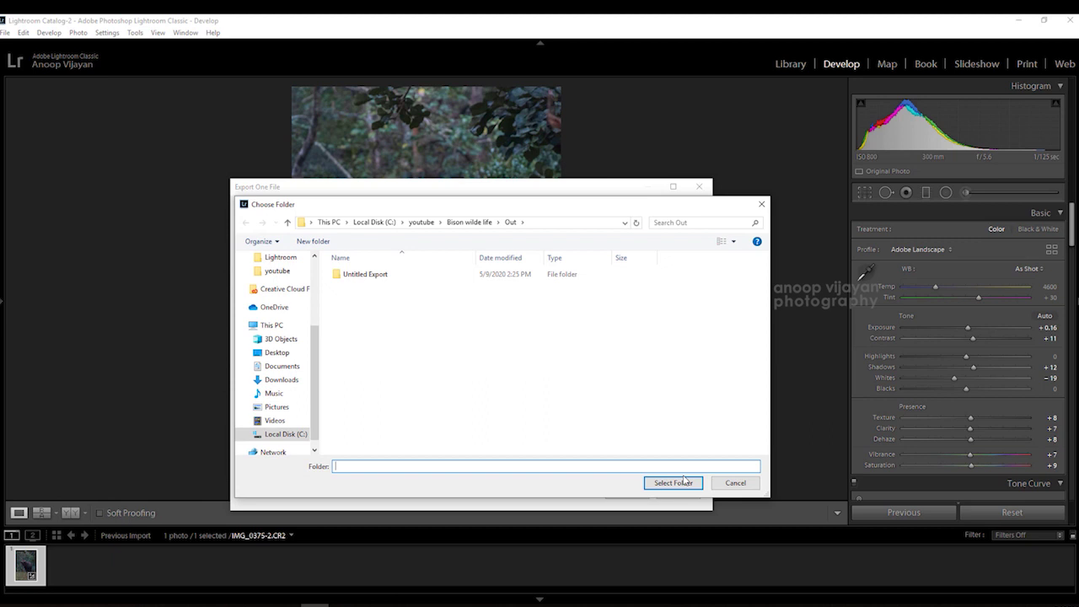
{"action": "left_click", "coordinate": [673, 482]}
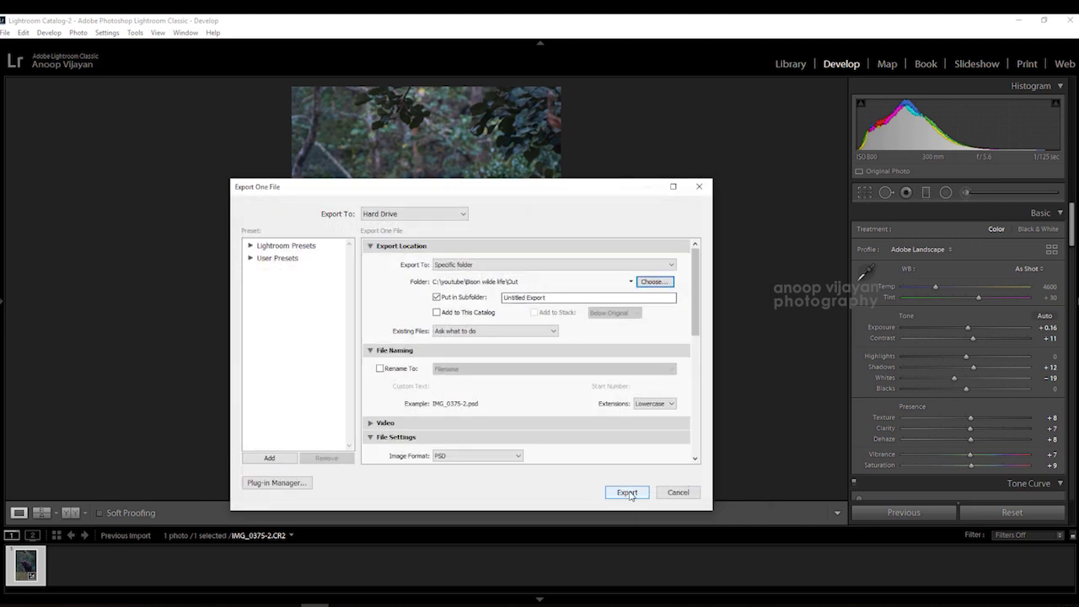
{"action": "scroll", "coordinate": [700, 362], "scroll_direction": "down", "scroll_amount": 3}
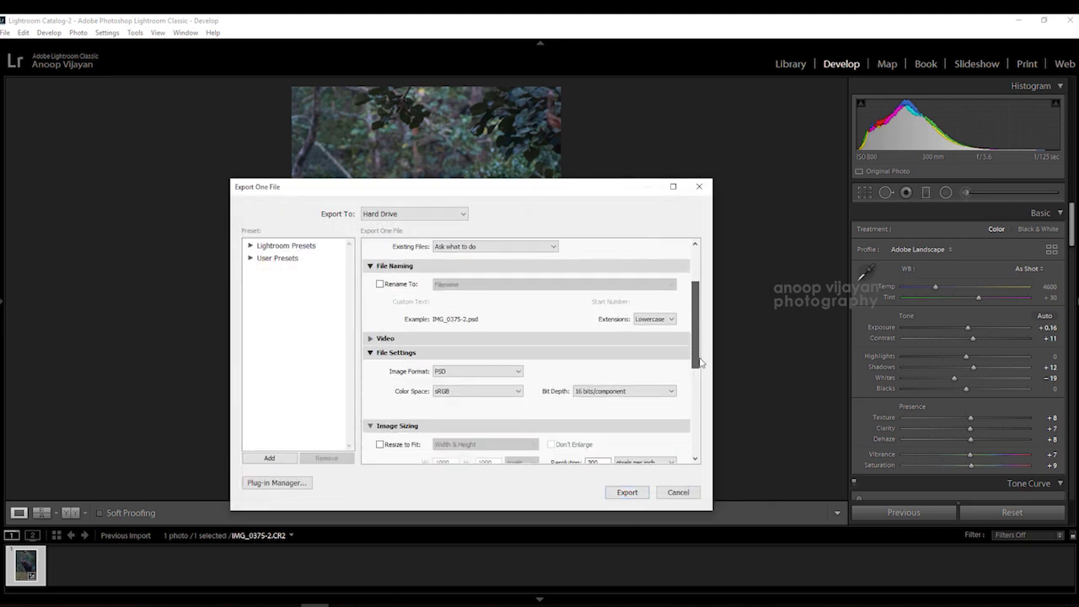
{"action": "scroll", "coordinate": [700, 362], "scroll_direction": "down", "scroll_amount": 1}
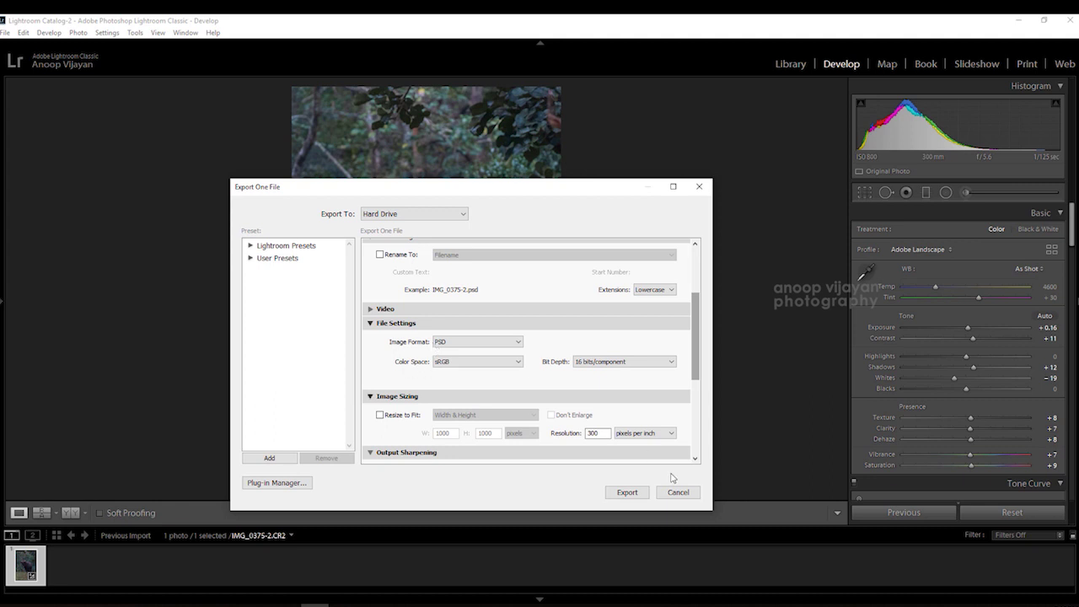
{"action": "left_click", "coordinate": [624, 495]}
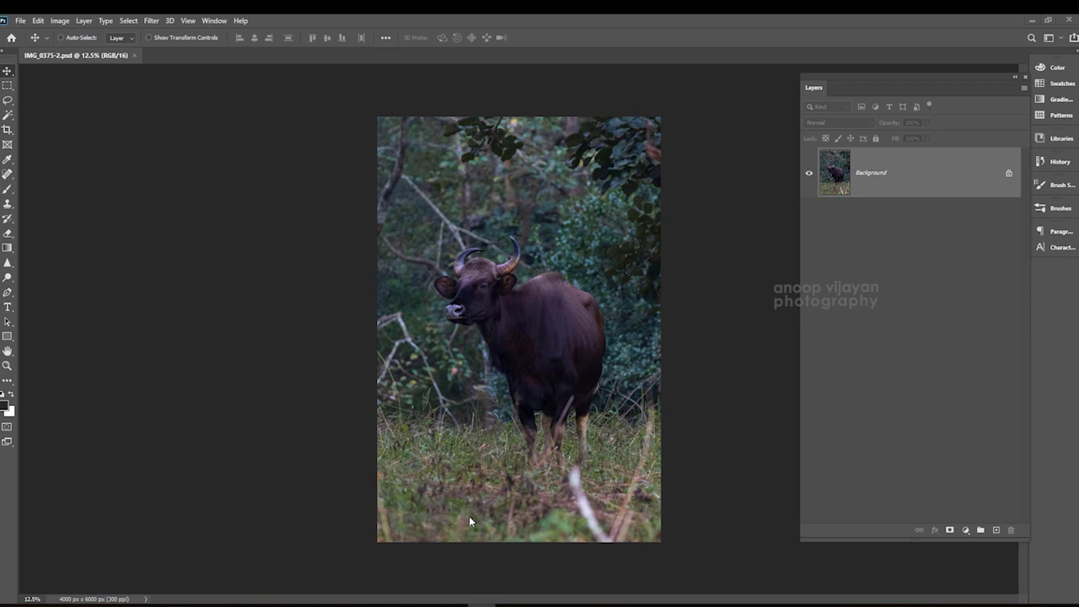
Duplicate the Background layer of IMG_0375-2.psd in Photoshop as Background copy
{"action": "right_click", "coordinate": [881, 169]}
{"action": "left_click", "coordinate": [915, 189]}
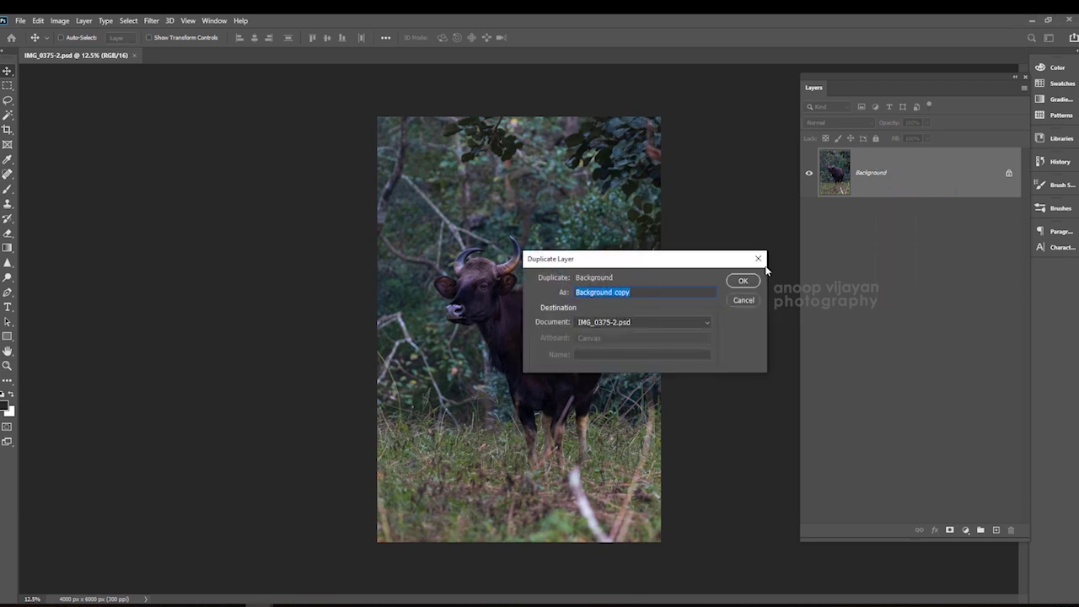
{"action": "left_click", "coordinate": [744, 285]}
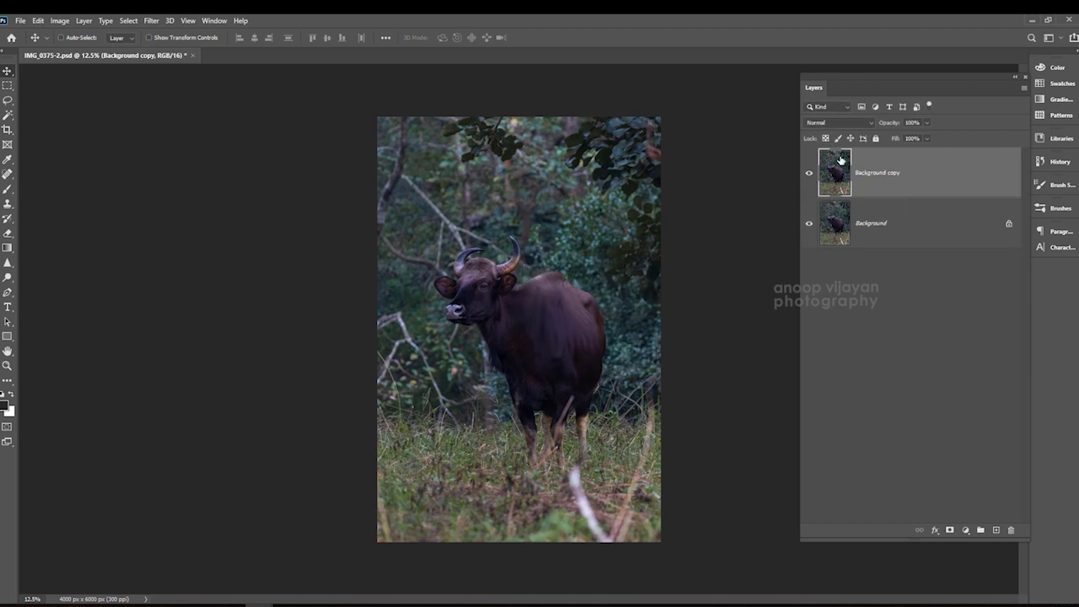
Set the Background copy layer's blend mode to Multiply and its opacity to 45%
{"action": "left_click", "coordinate": [850, 123]}
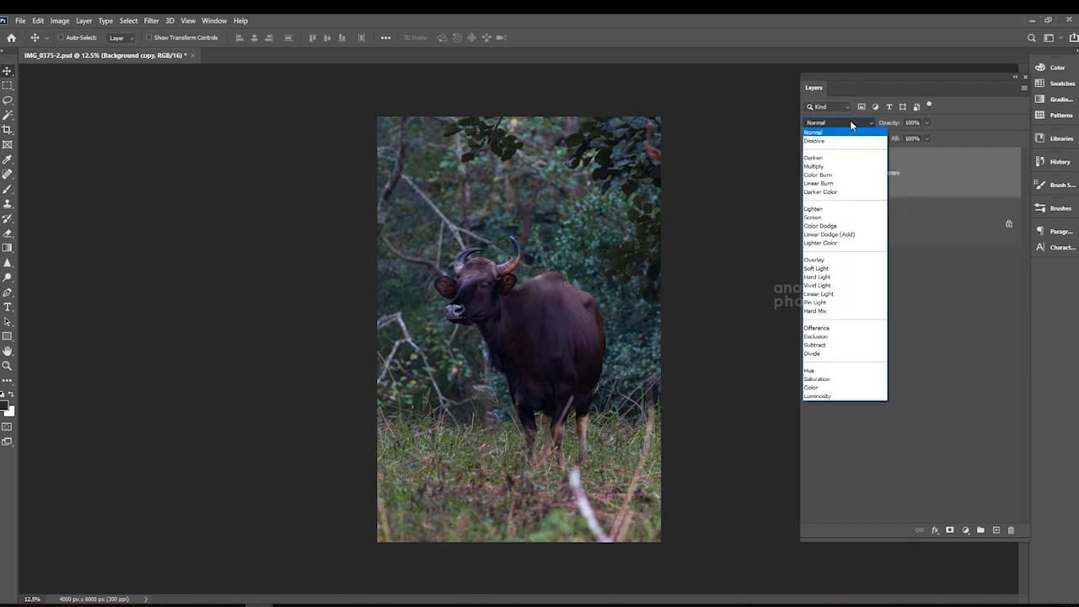
{"action": "left_click", "coordinate": [851, 166]}
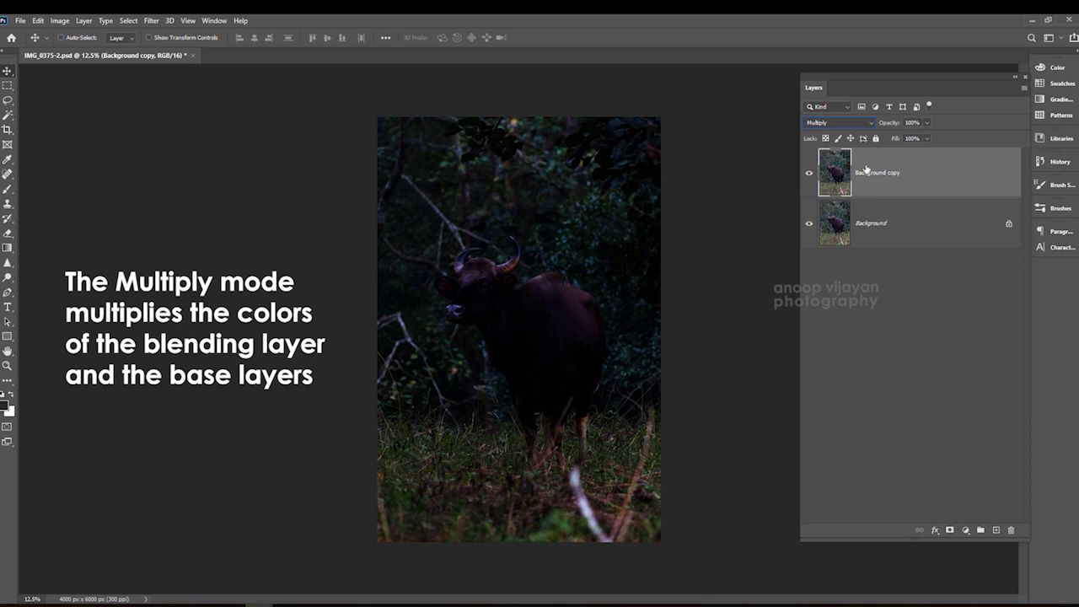
{"action": "left_click", "coordinate": [926, 123]}
{"action": "left_click_drag", "start_coordinate": [914, 133], "coordinate": [899, 139]}
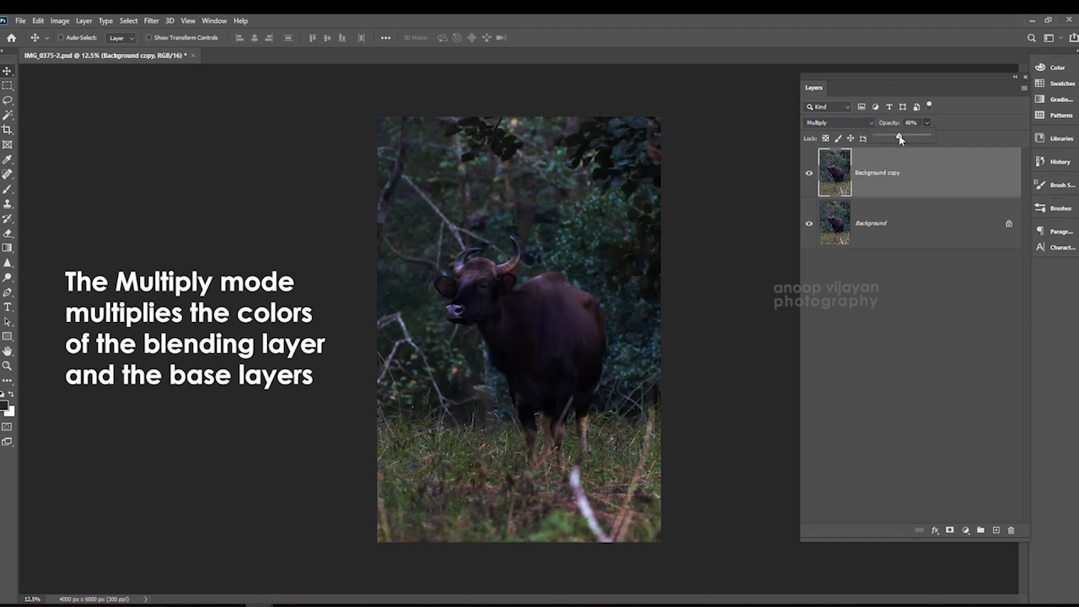
{"action": "left_click_drag", "start_coordinate": [901, 139], "coordinate": [899, 140]}
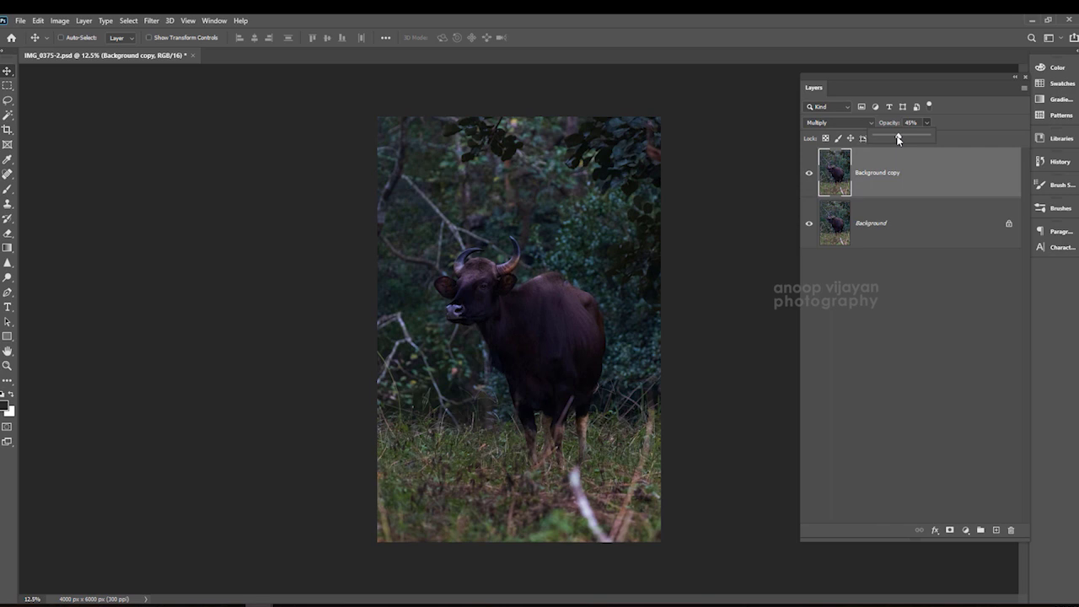
{"action": "left_click", "coordinate": [721, 287]}
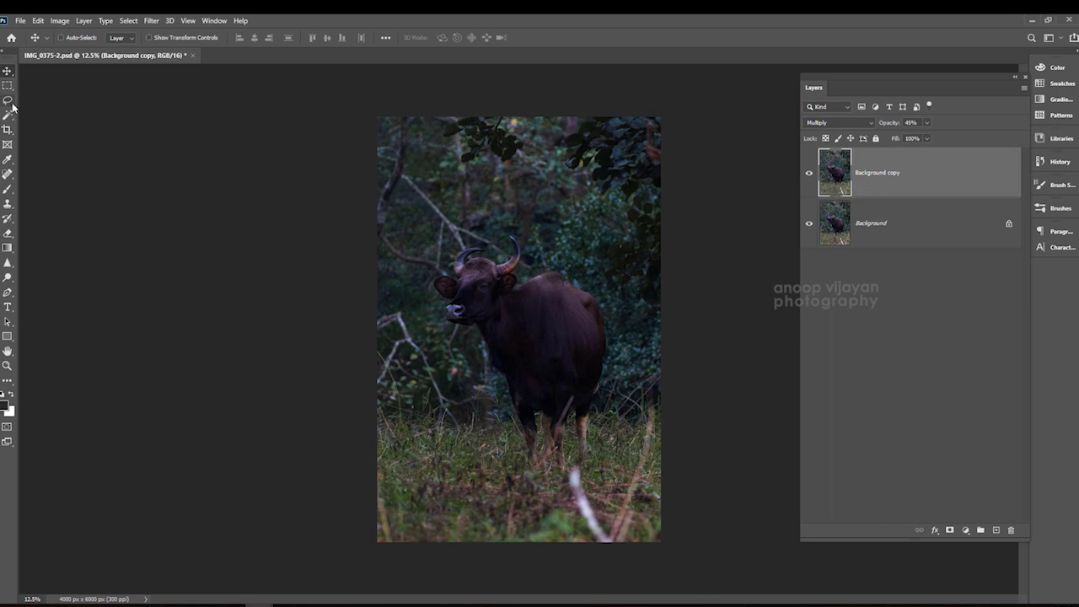
Add a layer mask that reveals all to the Background copy layer
{"action": "left_click", "coordinate": [83, 21]}
{"action": "mouse_move", "coordinate": [143, 199]}
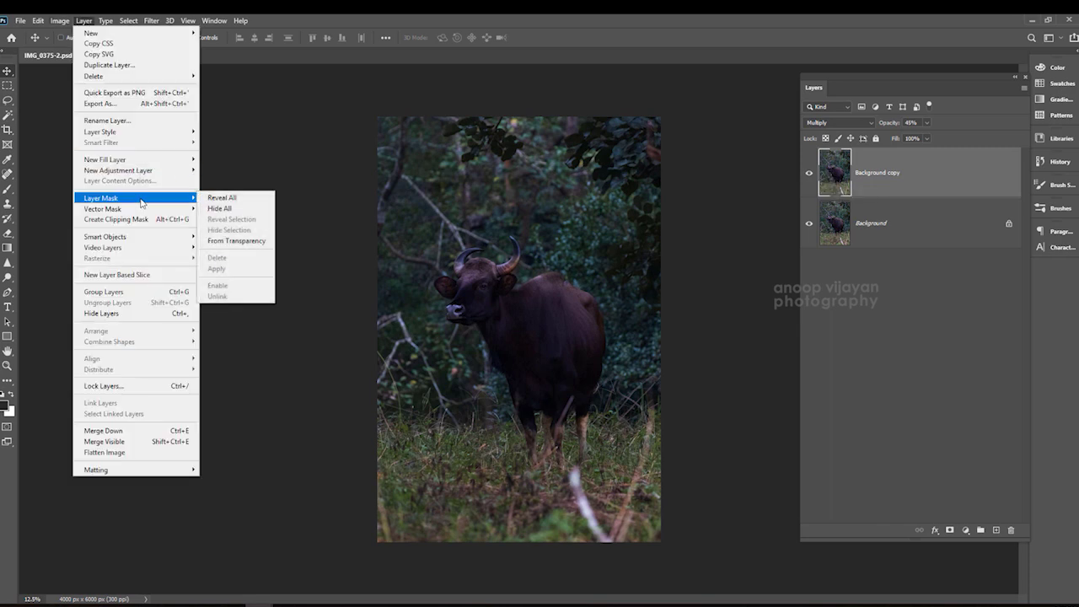
{"action": "left_click", "coordinate": [224, 198]}
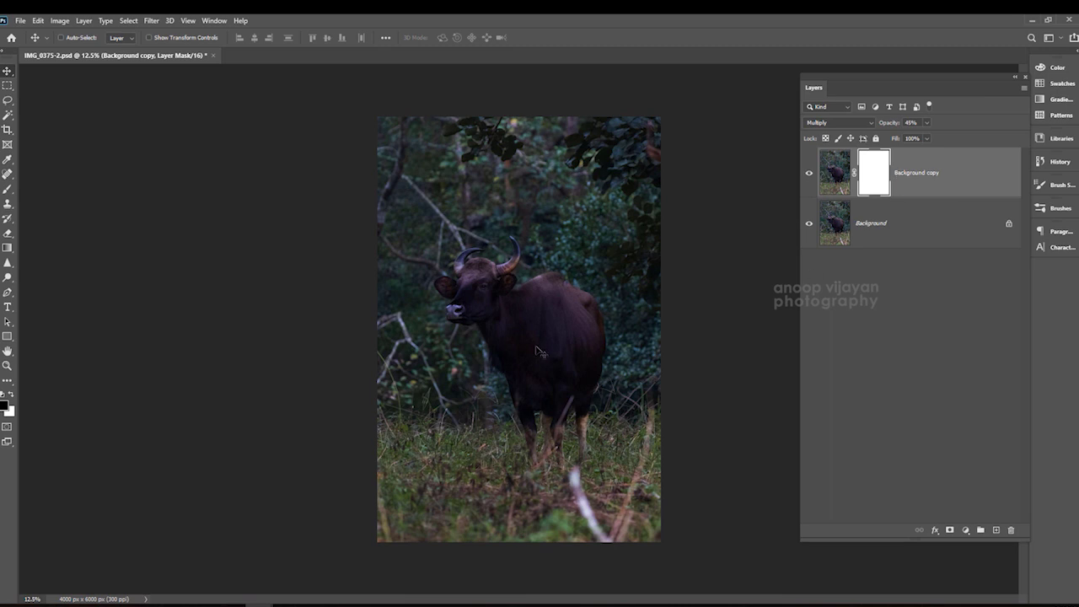
{"action": "key", "text": "ctrl+plus"}
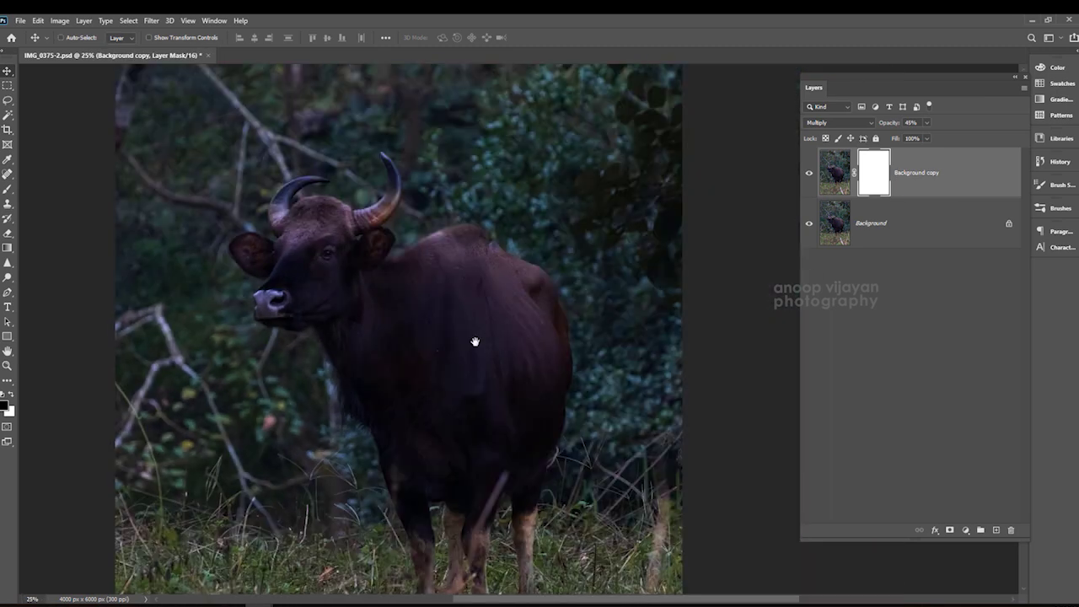
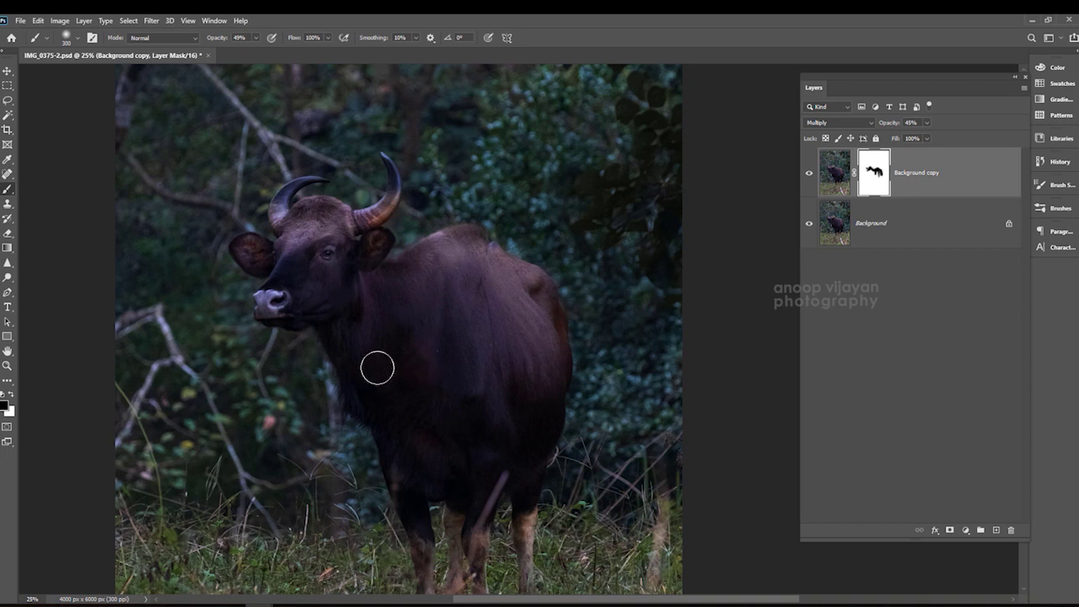
Paint black on the Background copy layer's mask over the bison's lower body and legs, using smaller brush sizes down to about 125 px
{"action": "key", "text": "bracketleft"}
{"action": "key", "text": "bracketleft"}
{"action": "key", "text": "bracketleft"}
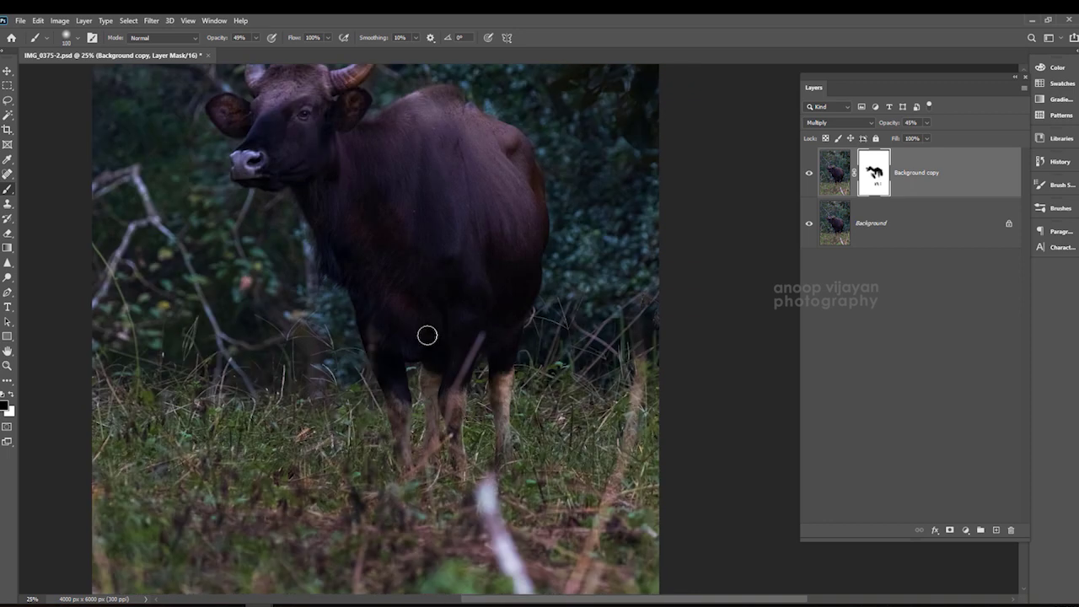
{"action": "key", "text": "bracketright"}
{"action": "key", "text": "bracketright"}
{"action": "key", "text": "bracketleft"}
{"action": "key", "text": "bracketleft"}
{"action": "key", "text": "bracketleft"}
{"action": "key", "text": "bracketleft"}
{"action": "key", "text": "ctrl+plus"}
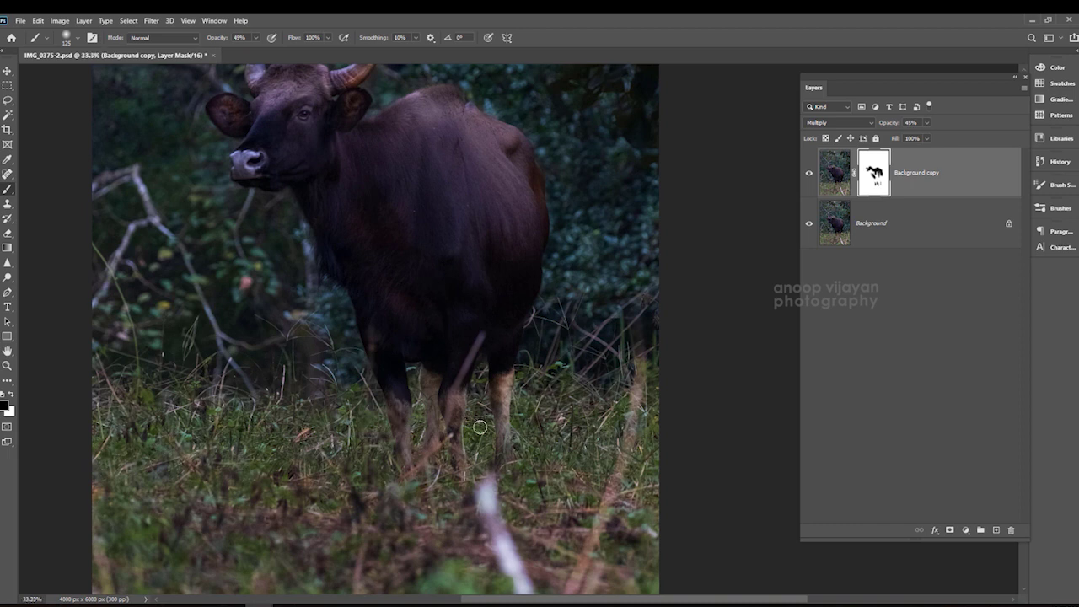
{"action": "key", "text": "ctrl+minus"}
{"action": "mouse_move", "coordinate": [429, 221]}
{"action": "left_mouse_down"}
{"action": "mouse_move", "coordinate": [488, 424]}
{"action": "mouse_move", "coordinate": [484, 380]}
{"action": "mouse_move", "coordinate": [568, 277]}
{"action": "mouse_move", "coordinate": [456, 306]}
{"action": "mouse_move", "coordinate": [417, 359]}
{"action": "mouse_move", "coordinate": [498, 325]}
{"action": "mouse_move", "coordinate": [453, 329]}
{"action": "left_mouse_up"}
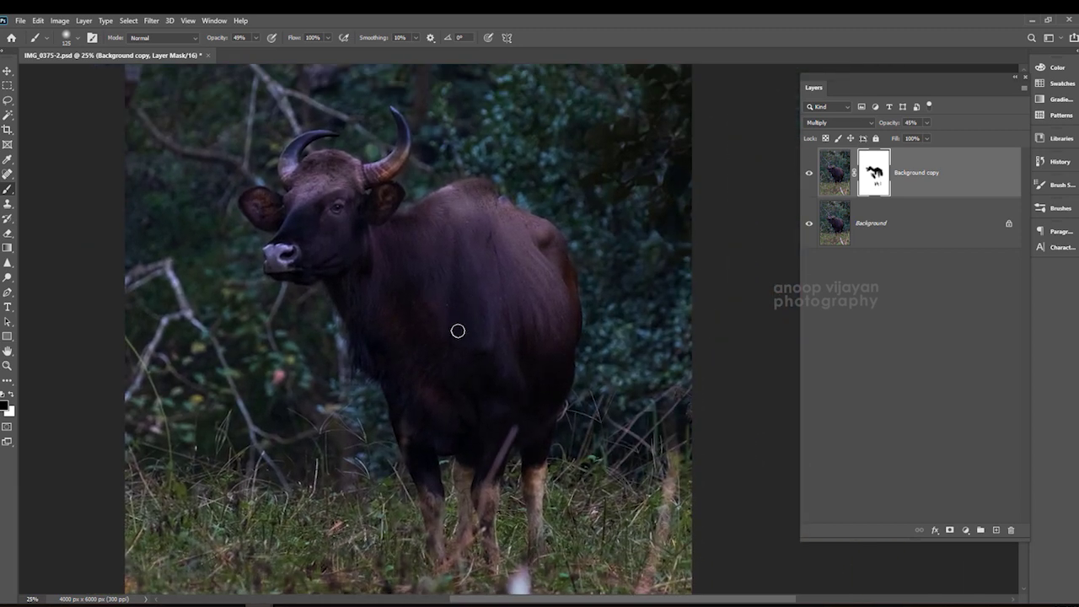
Mask out the bison's head, neck and horns on the Background copy layer with an 80 px black brush
{"action": "key", "text": "ctrl+plus"}
{"action": "key", "text": "ctrl+plus"}
{"action": "left_click_drag", "start_coordinate": [378, 334], "coordinate": [441, 431]}
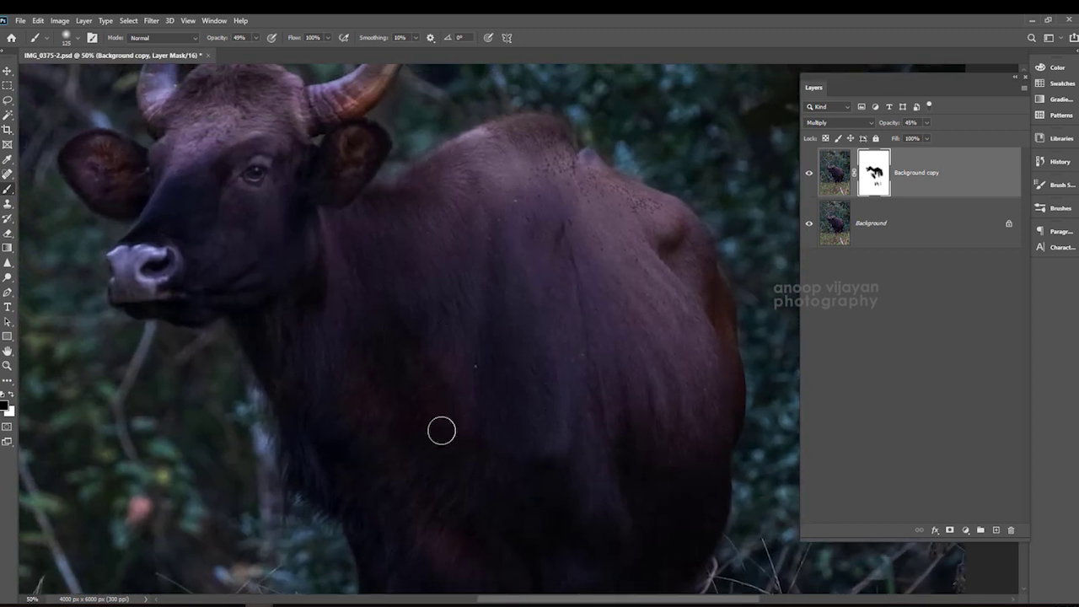
{"action": "scroll", "coordinate": [442, 430], "scroll_direction": "up", "scroll_amount": 5}
{"action": "key", "text": "["}
{"action": "key", "text": "["}
{"action": "left_click_drag", "start_coordinate": [393, 248], "coordinate": [354, 325]}
{"action": "mouse_move", "coordinate": [181, 325]}
{"action": "left_mouse_down"}
{"action": "mouse_move", "coordinate": [188, 253]}
{"action": "mouse_move", "coordinate": [198, 333]}
{"action": "left_mouse_up"}
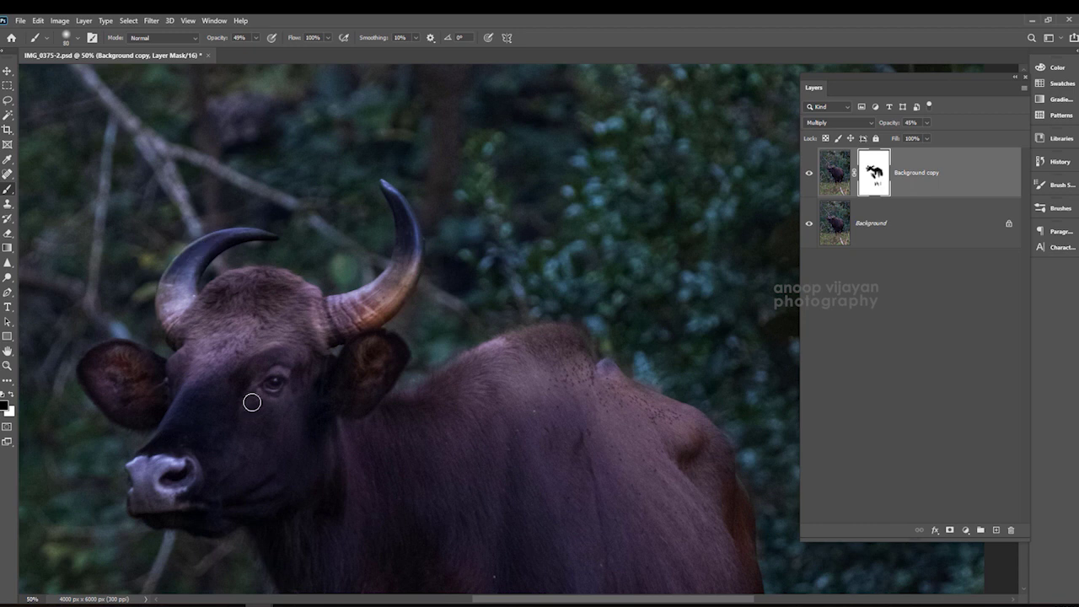
{"action": "left_click_drag", "start_coordinate": [382, 296], "coordinate": [400, 220]}
Set the brush to 60% opacity and 250 px, and continue masking out the bison's body and legs
{"action": "left_click", "coordinate": [255, 37]}
{"action": "left_click_drag", "start_coordinate": [231, 52], "coordinate": [237, 53]}
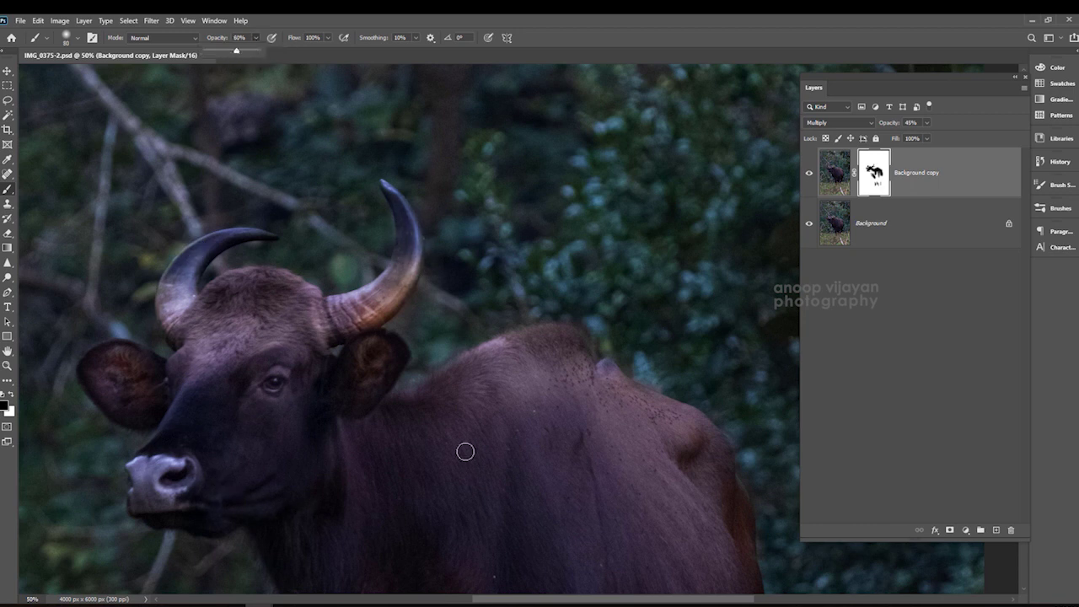
{"action": "key", "text": "ctrl+minus"}
{"action": "key", "text": "ctrl+minus"}
{"action": "key", "text": "]"}
{"action": "key", "text": "]"}
{"action": "key", "text": "]"}
{"action": "key", "text": "]"}
{"action": "key", "text": "]"}
{"action": "key", "text": "]"}
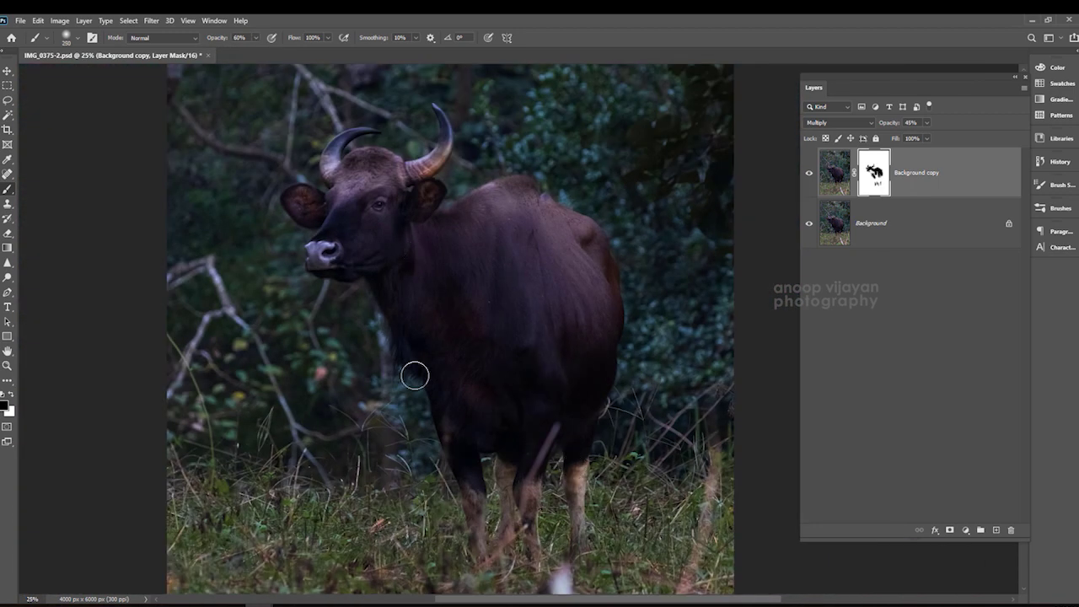
{"action": "key", "text": "ctrl+minus"}
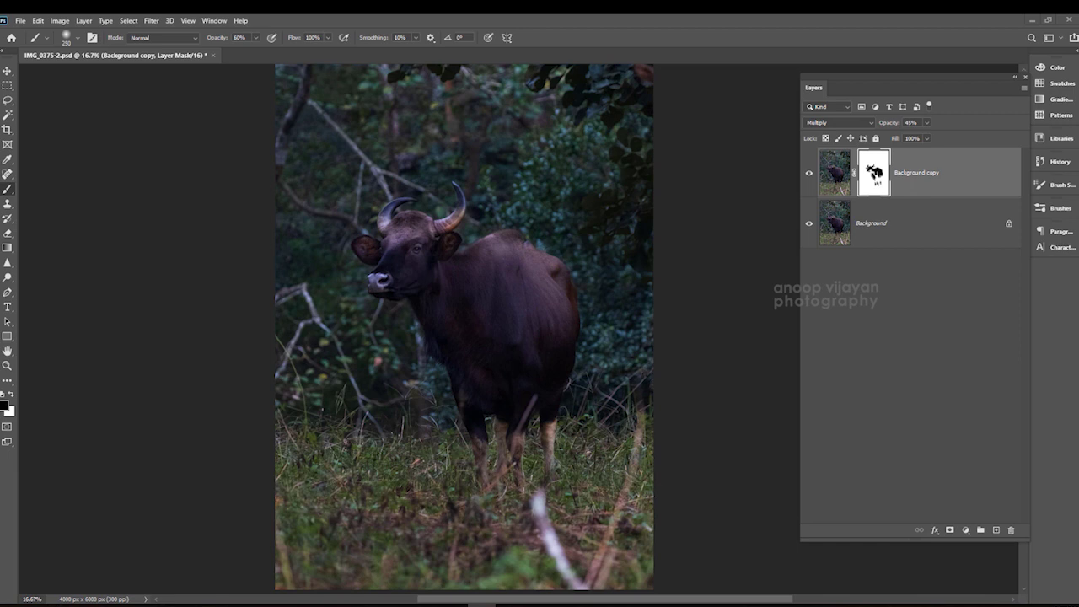
Duplicate the Background layer as Background copy 2 and move the duplicate to the top of the layer stack
{"action": "right_click", "coordinate": [898, 213]}
{"action": "left_click", "coordinate": [922, 242]}
{"action": "key", "text": "Return"}
{"action": "left_click_drag", "start_coordinate": [914, 227], "coordinate": [900, 166]}
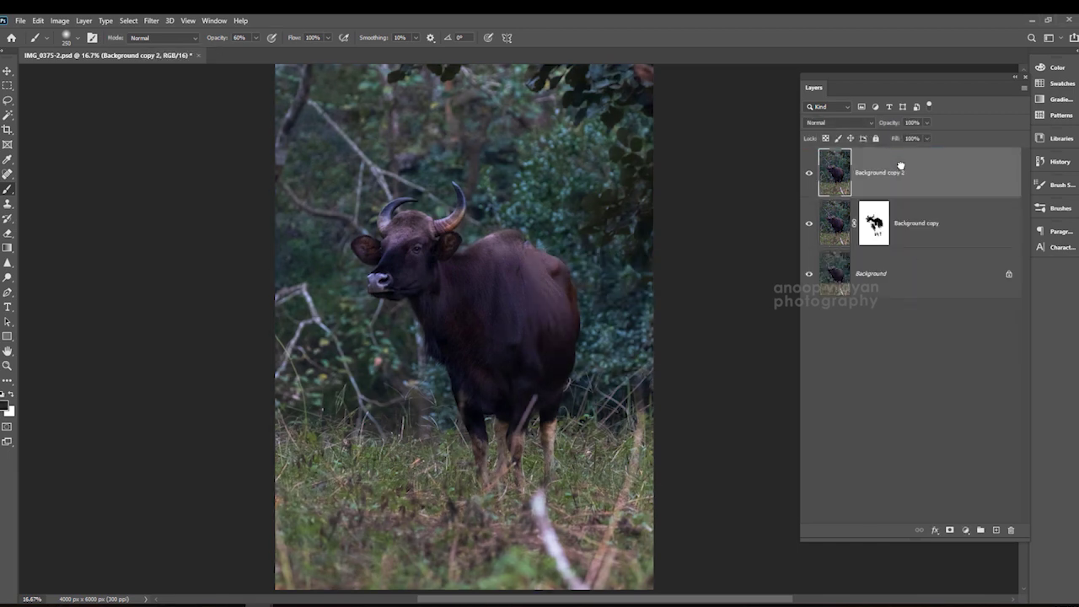
Set the Background copy 2 layer's blend mode to Multiply and its opacity to 9%
{"action": "left_click", "coordinate": [855, 123]}
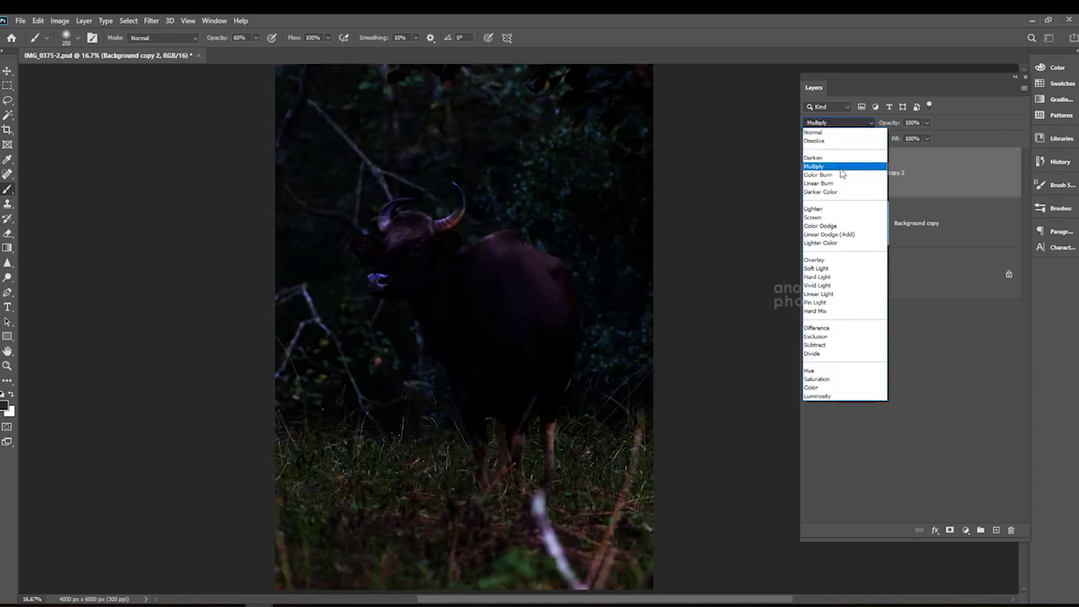
{"action": "left_click", "coordinate": [841, 166]}
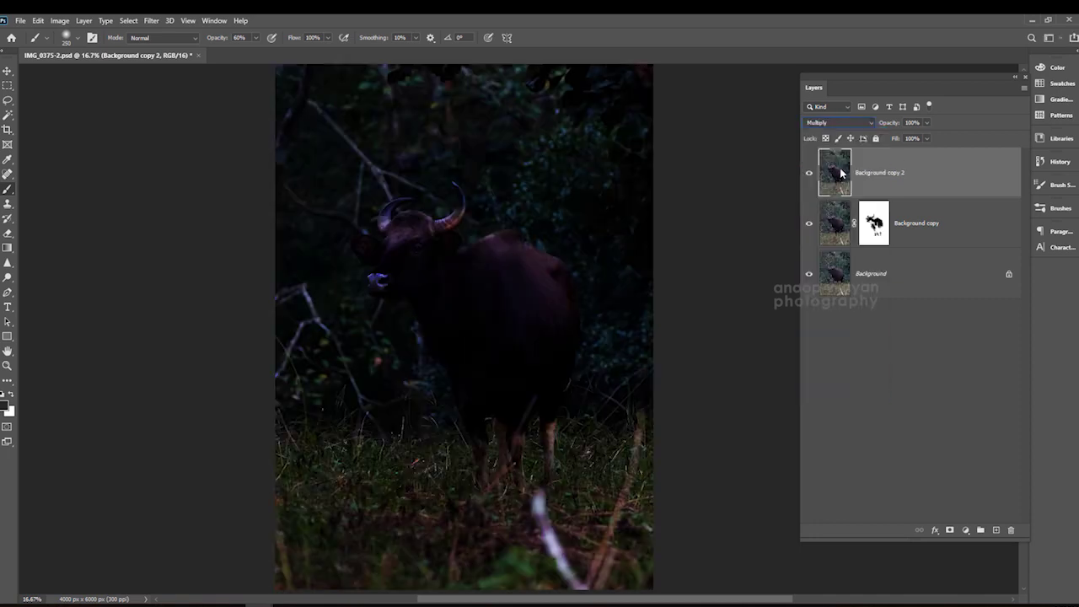
{"action": "left_click", "coordinate": [926, 123]}
{"action": "left_click_drag", "start_coordinate": [929, 137], "coordinate": [878, 139]}
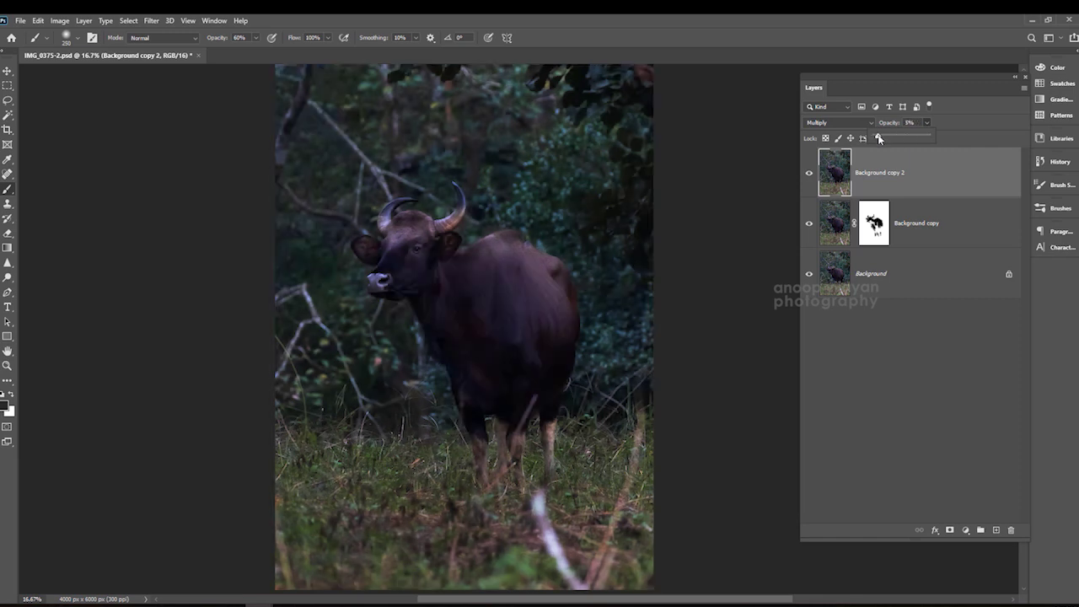
{"action": "left_click_drag", "start_coordinate": [878, 139], "coordinate": [876, 139]}
{"action": "key", "text": "ctrl+minus"}
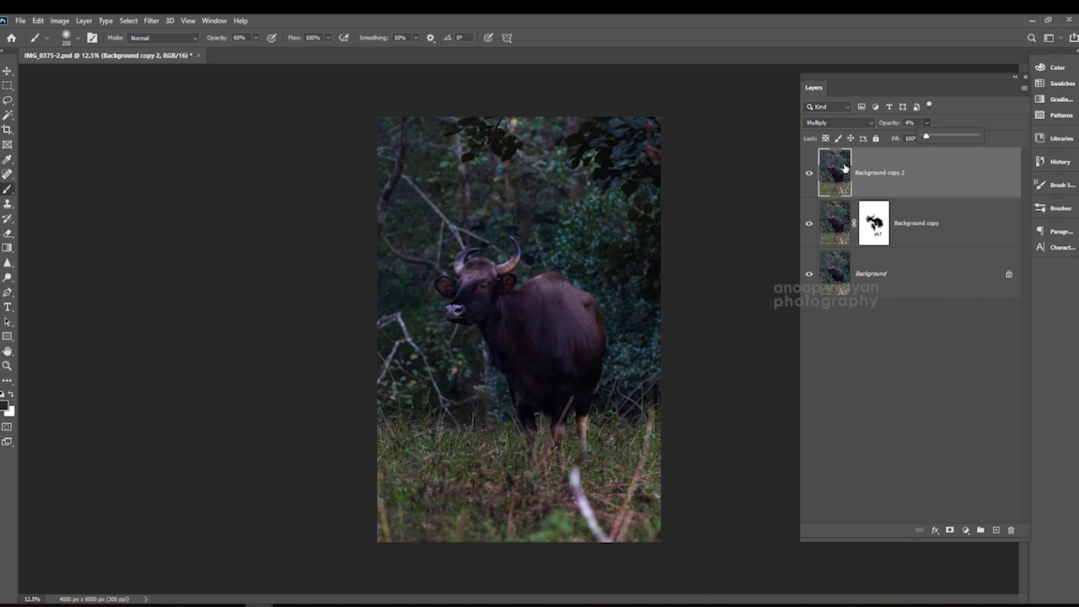
{"action": "left_click_drag", "start_coordinate": [928, 140], "coordinate": [927, 139]}
Add a layer mask that reveals all to the Background copy 2 layer
{"action": "left_click", "coordinate": [83, 21]}
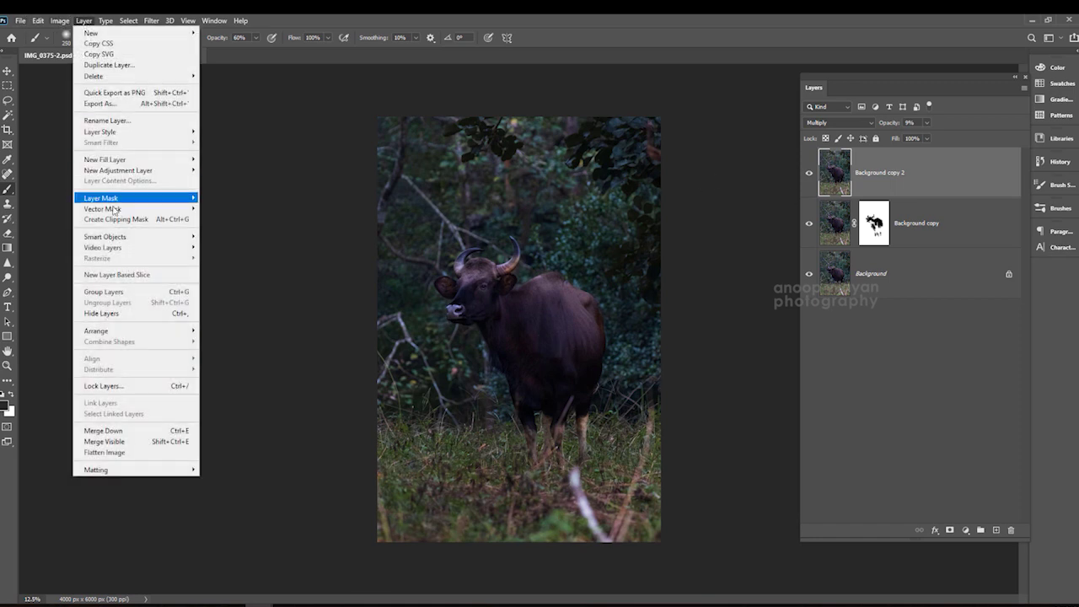
{"action": "mouse_move", "coordinate": [118, 198]}
{"action": "left_click", "coordinate": [226, 197]}
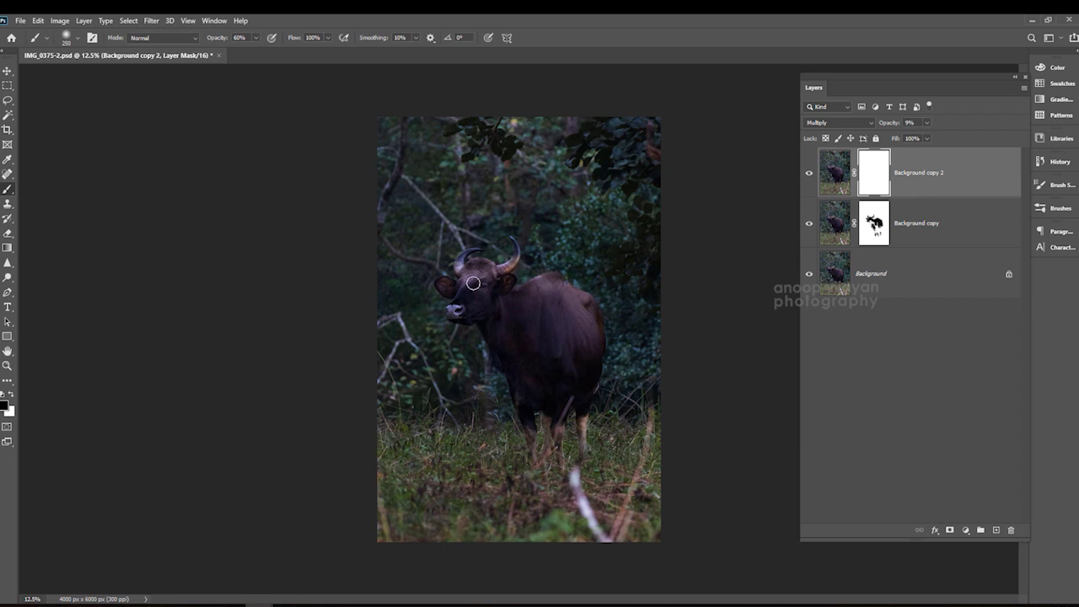
Paint black over the centre of the Background copy 2 mask with a soft brush of about 1900 px, and raise the layer's opacity to 21%
{"action": "key", "text": "bracketright"}
{"action": "key", "text": "bracketright"}
{"action": "key", "text": "bracketright"}
{"action": "key", "text": "bracketright"}
{"action": "key", "text": "bracketright"}
{"action": "key", "text": "bracketright"}
{"action": "key", "text": "bracketright"}
{"action": "key", "text": "bracketright"}
{"action": "key", "text": "bracketright"}
{"action": "mouse_move", "coordinate": [469, 277]}
{"action": "left_mouse_down"}
{"action": "mouse_move", "coordinate": [516, 293]}
{"action": "mouse_move", "coordinate": [529, 360]}
{"action": "mouse_move", "coordinate": [529, 307]}
{"action": "left_mouse_up"}
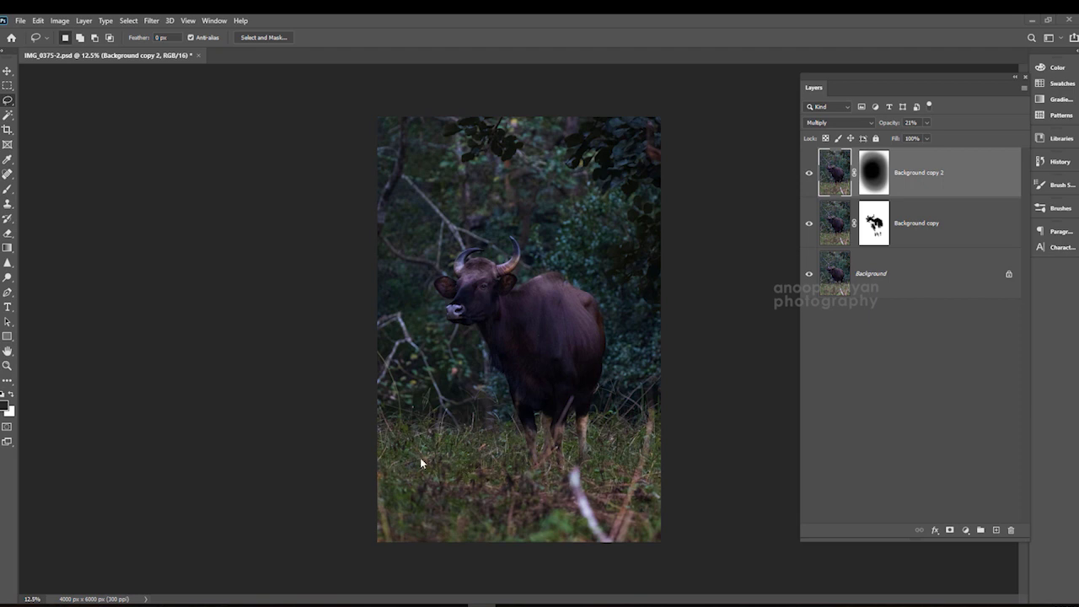
Add a Brightness/Contrast adjustment layer above Background copy 2 and lower its brightness slightly
{"action": "left_click", "coordinate": [965, 530]}
{"action": "left_click", "coordinate": [1001, 366]}
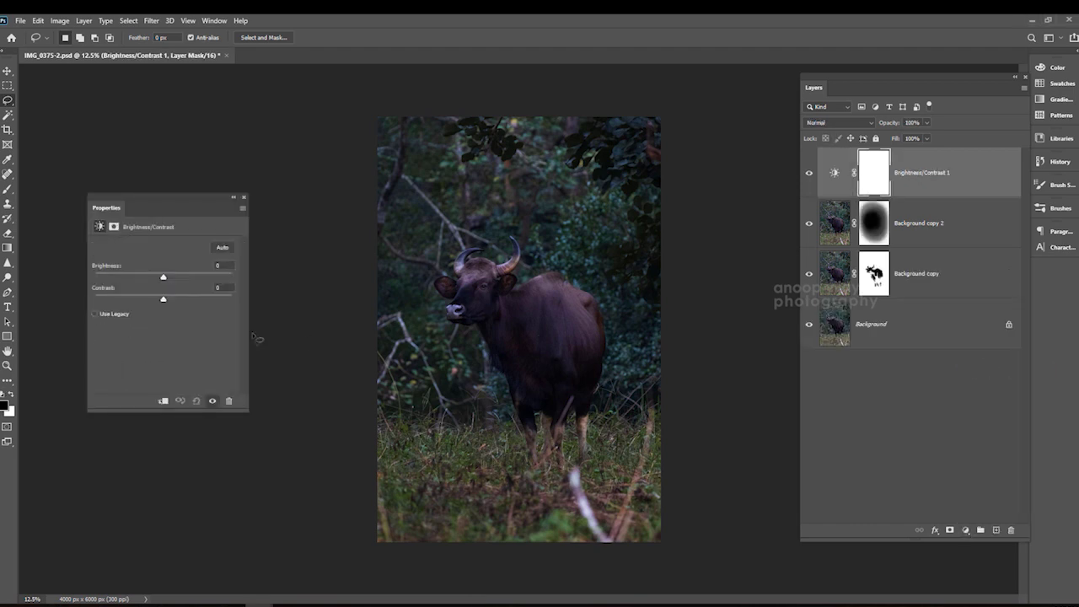
{"action": "left_click_drag", "start_coordinate": [162, 278], "coordinate": [155, 280]}
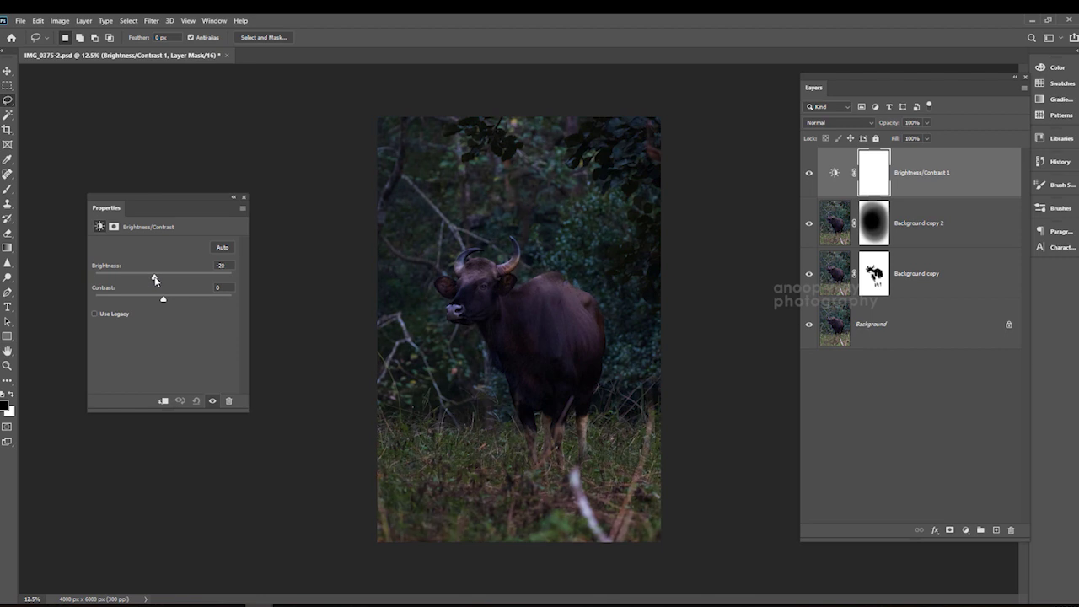
{"action": "left_click_drag", "start_coordinate": [155, 280], "coordinate": [157, 281]}
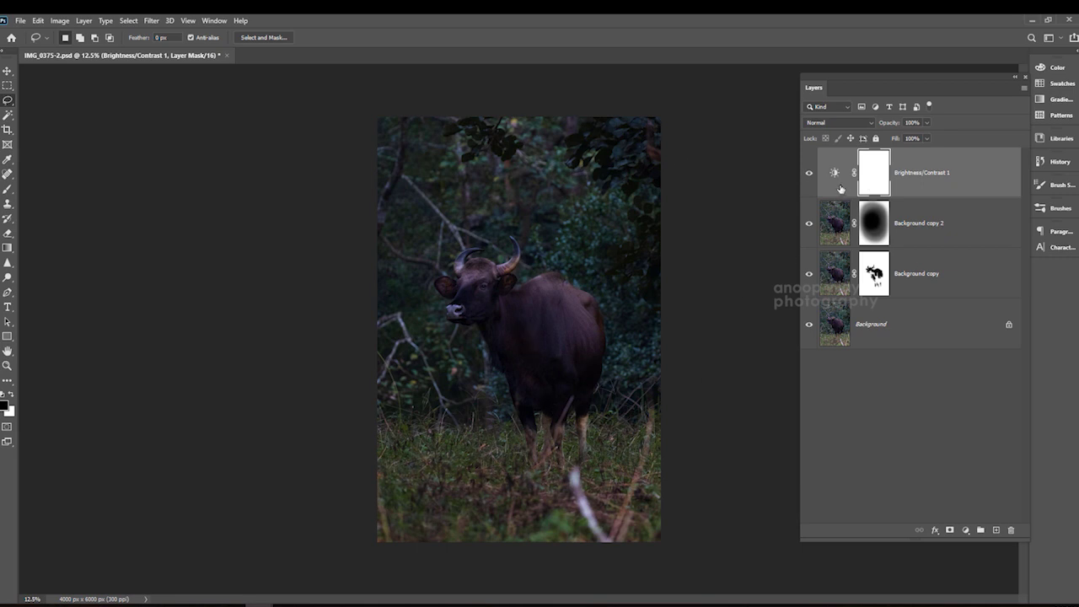
Paint black on the Brightness/Contrast mask over the bison and the foliage above it, reducing the large brush and raising its opacity to 100%
{"action": "key", "text": "b"}
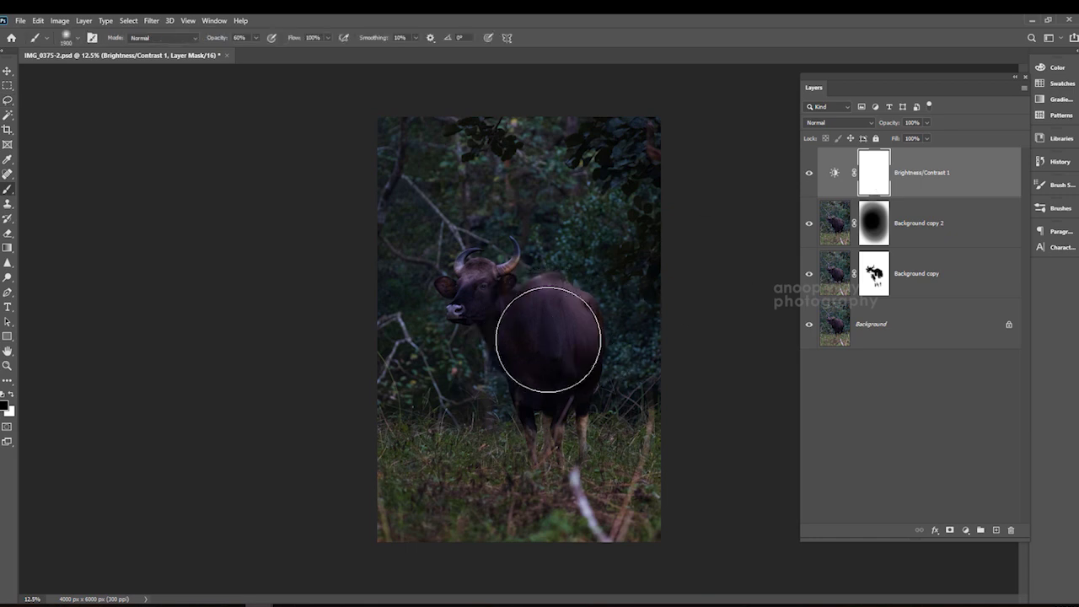
{"action": "key", "text": "bracketleft"}
{"action": "key", "text": "bracketleft"}
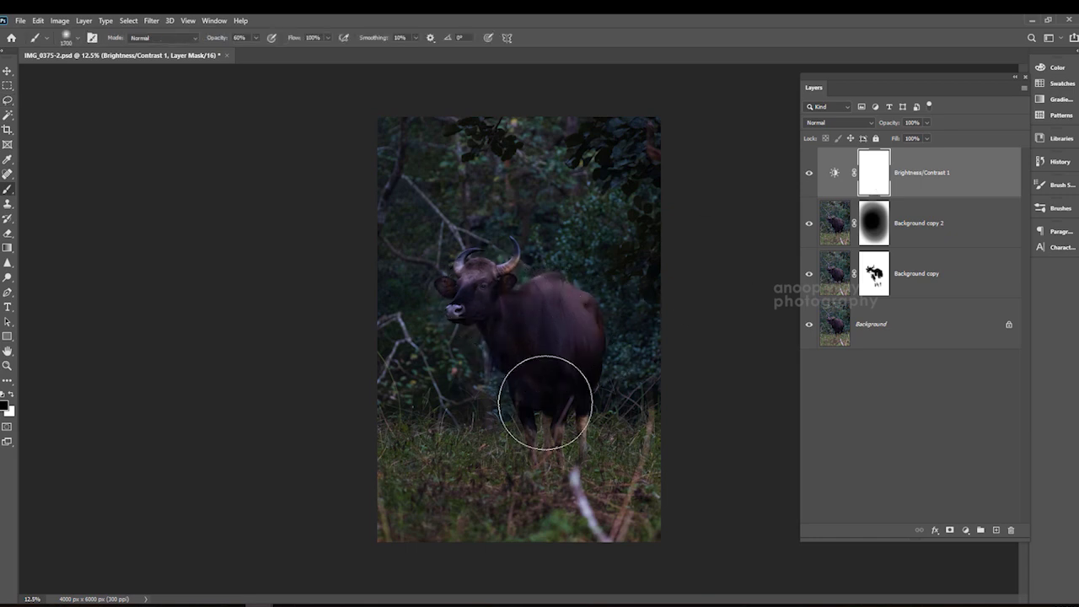
{"action": "mouse_move", "coordinate": [556, 402]}
{"action": "left_mouse_down"}
{"action": "mouse_move", "coordinate": [557, 360]}
{"action": "mouse_move", "coordinate": [511, 323]}
{"action": "left_mouse_up"}
{"action": "key", "text": "bracketleft"}
{"action": "key", "text": "bracketleft"}
{"action": "key", "text": "bracketleft"}
{"action": "key", "text": "0"}
{"action": "mouse_move", "coordinate": [549, 380]}
{"action": "left_mouse_down"}
{"action": "mouse_move", "coordinate": [570, 236]}
{"action": "mouse_move", "coordinate": [544, 178]}
{"action": "left_mouse_up"}
Reduce the brush to about 250 px and paint black strokes on the Brightness/Contrast mask over the foliage above the bison's head
{"action": "key", "text": "bracketleft"}
{"action": "key", "text": "bracketleft"}
{"action": "key", "text": "bracketleft"}
{"action": "key", "text": "bracketleft"}
{"action": "key", "text": "bracketleft"}
{"action": "key", "text": "bracketleft"}
{"action": "key", "text": "bracketleft"}
{"action": "key", "text": "bracketleft"}
{"action": "key", "text": "bracketleft"}
{"action": "key", "text": "bracketleft"}
{"action": "key", "text": "bracketleft"}
{"action": "key", "text": "bracketleft"}
{"action": "mouse_move", "coordinate": [444, 219]}
{"action": "left_mouse_down"}
{"action": "mouse_move", "coordinate": [466, 270]}
{"action": "mouse_move", "coordinate": [536, 146]}
{"action": "mouse_move", "coordinate": [523, 174]}
{"action": "mouse_move", "coordinate": [472, 159]}
{"action": "left_mouse_up"}
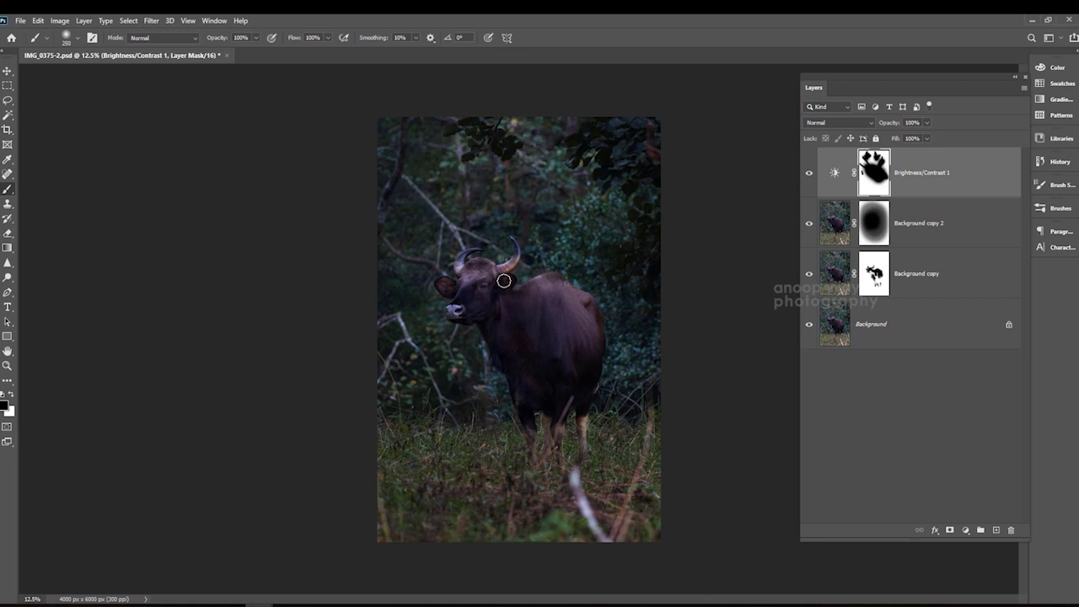
{"action": "key", "text": "bracketright"}
Create a new blank layer on top and open the Gradient tool's current orange-yellow gradient for editing
{"action": "left_click", "coordinate": [995, 530]}
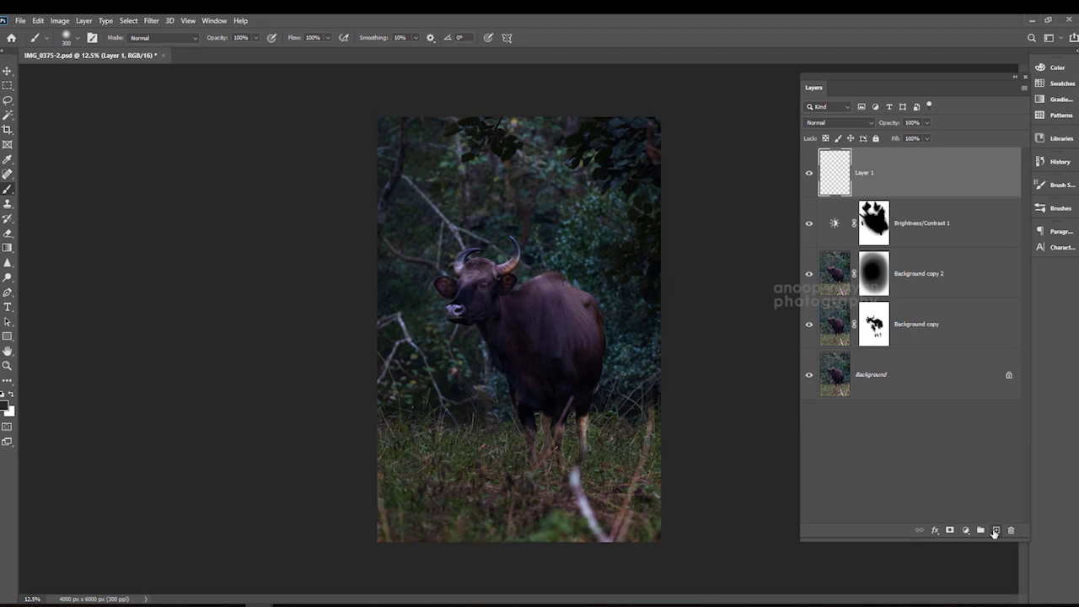
{"action": "left_click", "coordinate": [8, 248]}
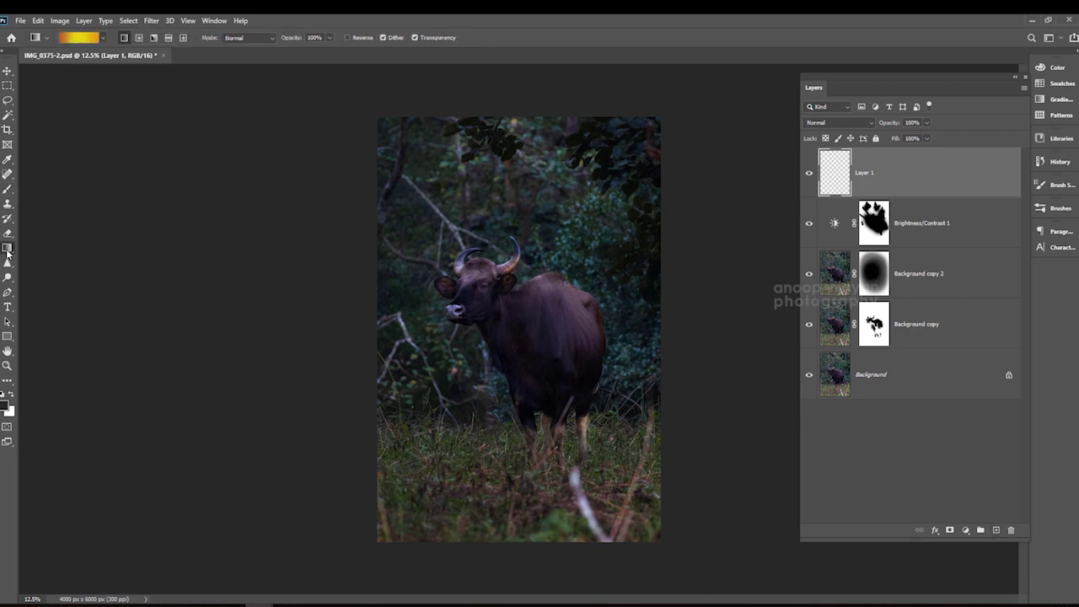
{"action": "left_click", "coordinate": [77, 40]}
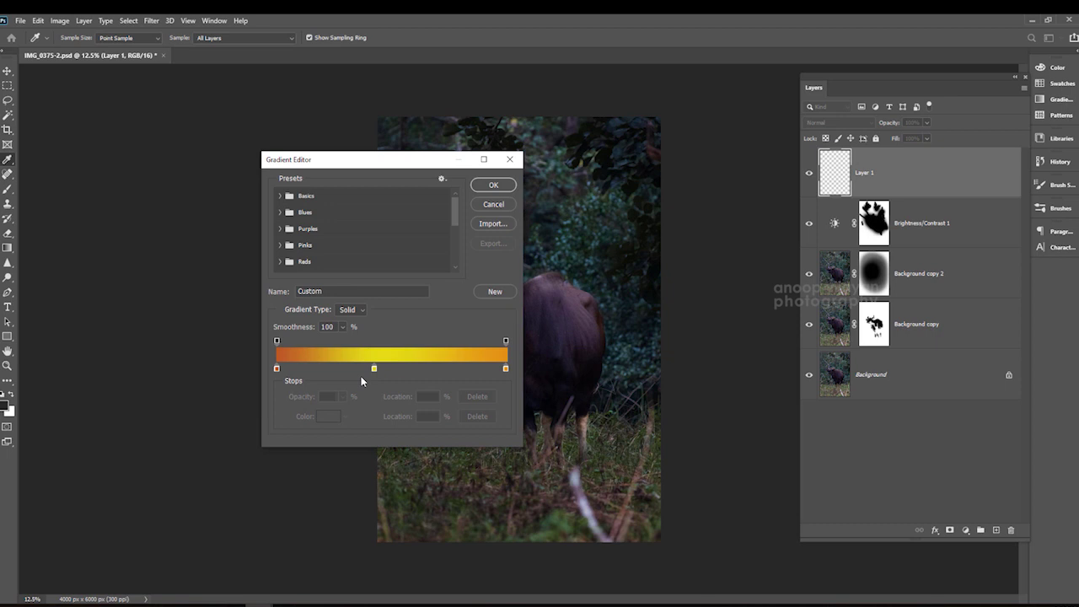
Check the colours of the gradient's start, middle and end stops one after another
{"action": "left_click", "coordinate": [277, 368]}
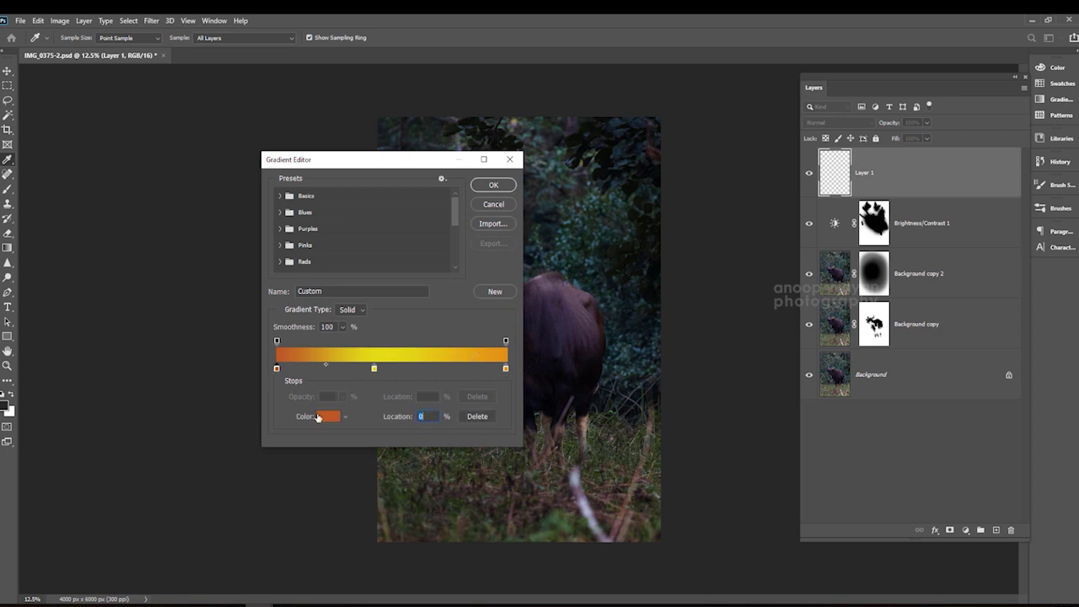
{"action": "left_click", "coordinate": [327, 416]}
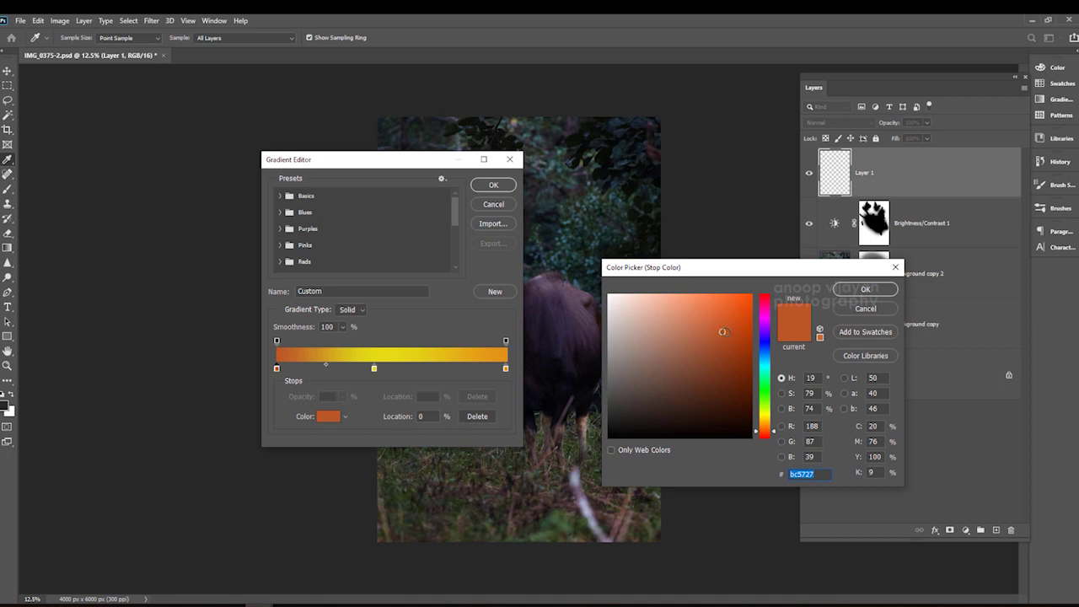
{"action": "left_click", "coordinate": [863, 289]}
{"action": "double_click", "coordinate": [373, 368]}
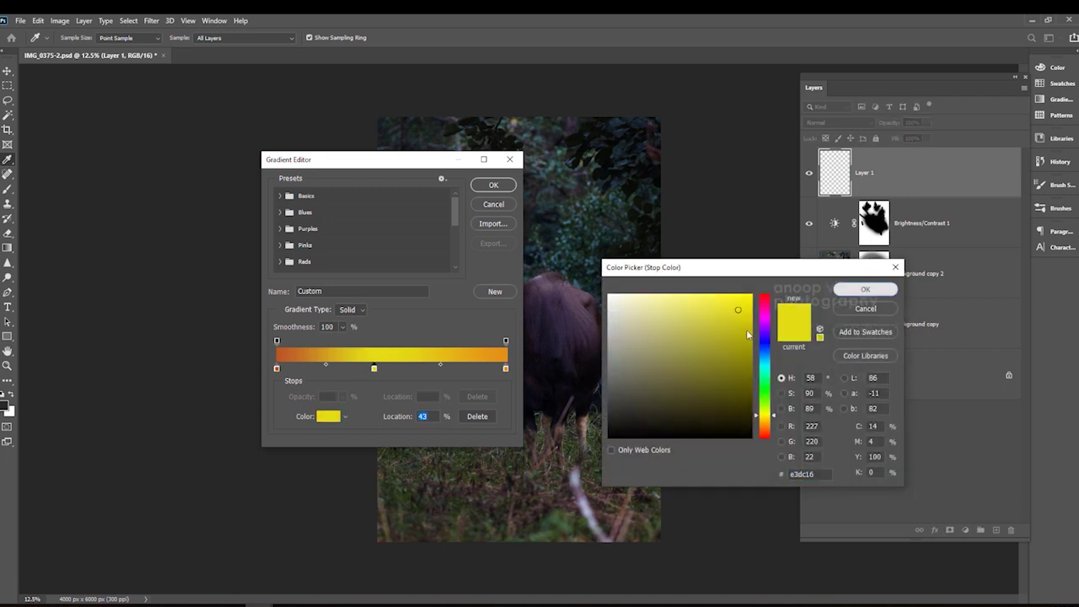
{"action": "left_click", "coordinate": [876, 294]}
{"action": "double_click", "coordinate": [506, 368]}
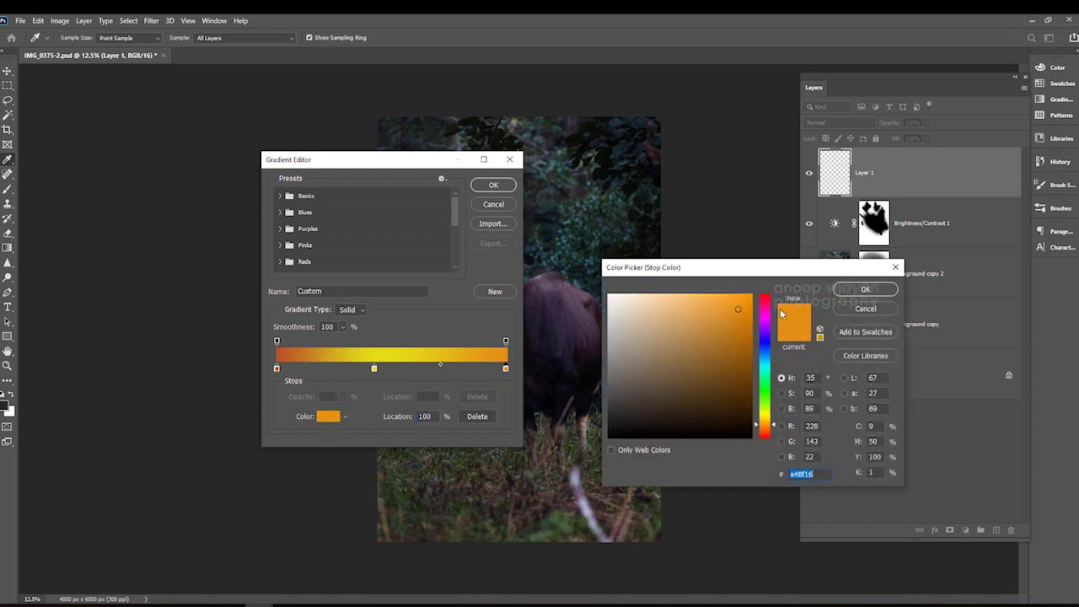
{"action": "left_click", "coordinate": [843, 294]}
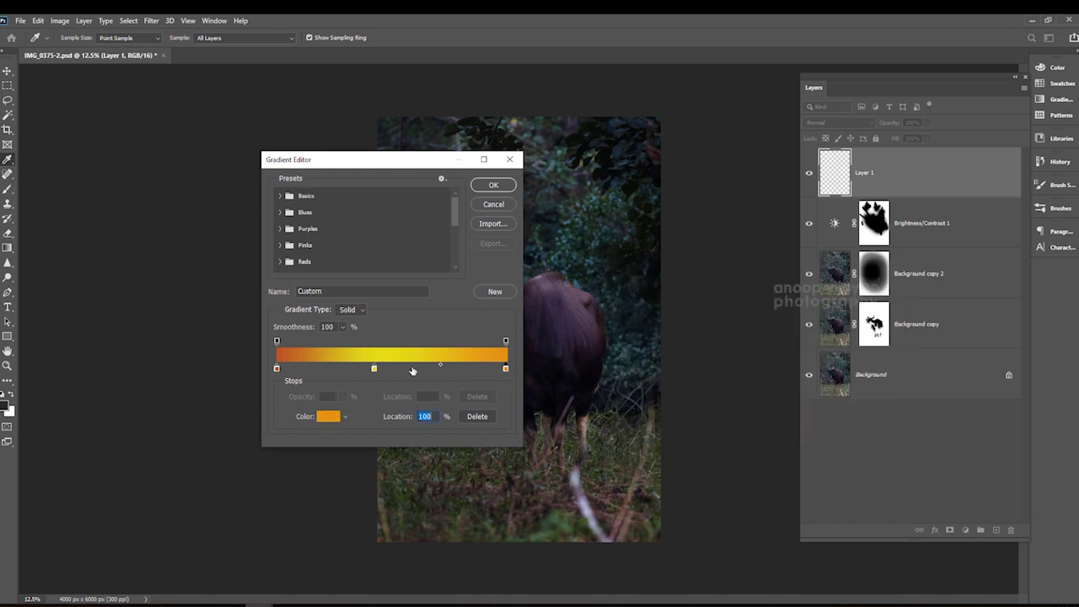
Add a colour stop at 59% to the gradient, give it a muted yellow, and accept the gradient
{"action": "left_click", "coordinate": [412, 368]}
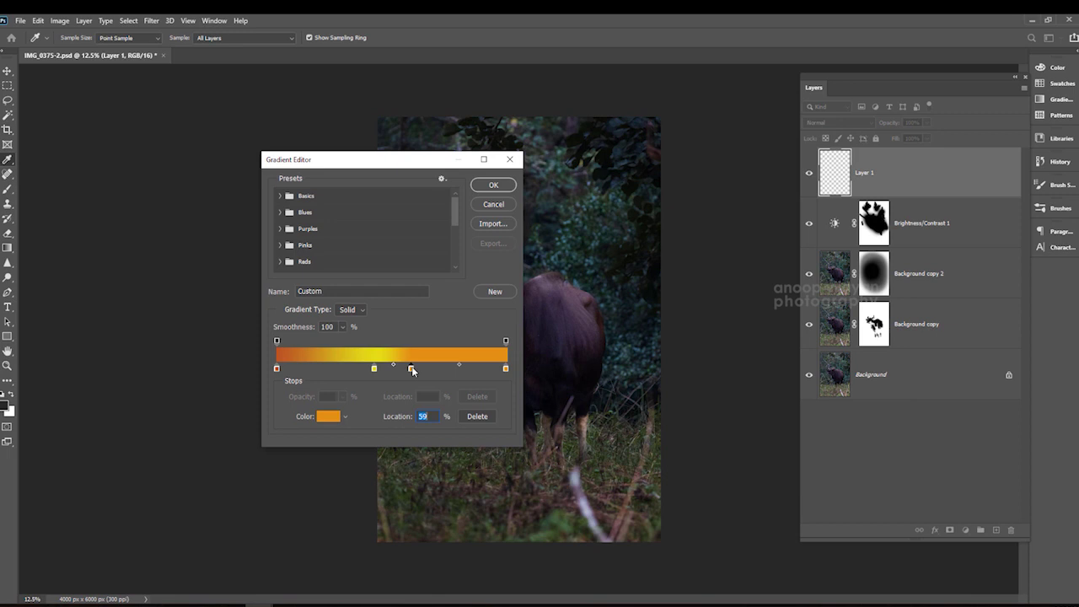
{"action": "double_click", "coordinate": [411, 369]}
{"action": "left_click", "coordinate": [708, 318]}
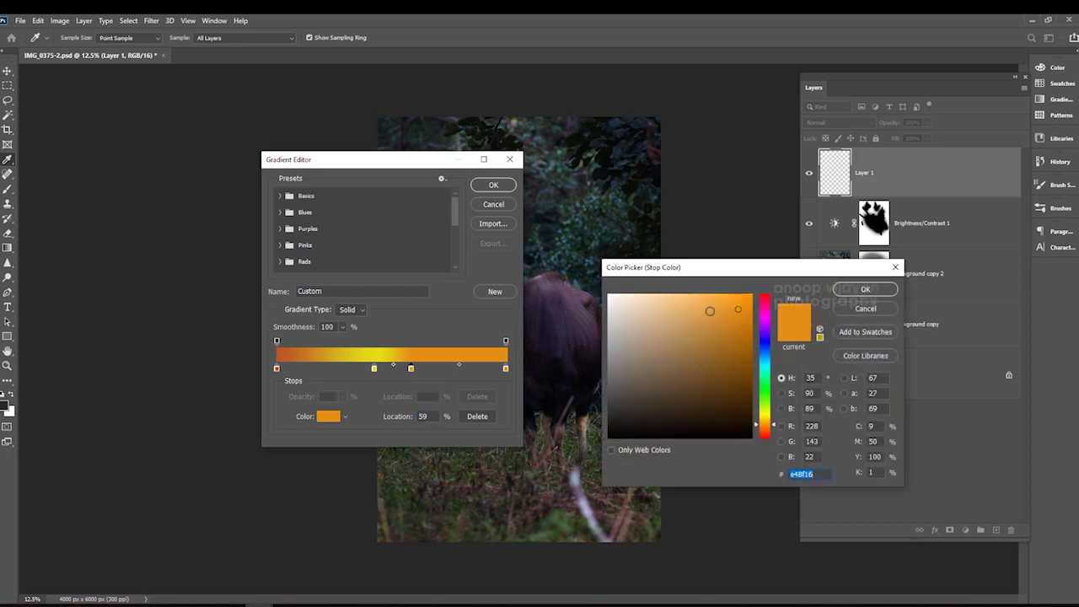
{"action": "mouse_move", "coordinate": [773, 432]}
{"action": "left_mouse_down"}
{"action": "mouse_move", "coordinate": [772, 411]}
{"action": "mouse_move", "coordinate": [773, 423]}
{"action": "left_mouse_up"}
{"action": "left_click", "coordinate": [865, 289]}
{"action": "left_click", "coordinate": [493, 184]}
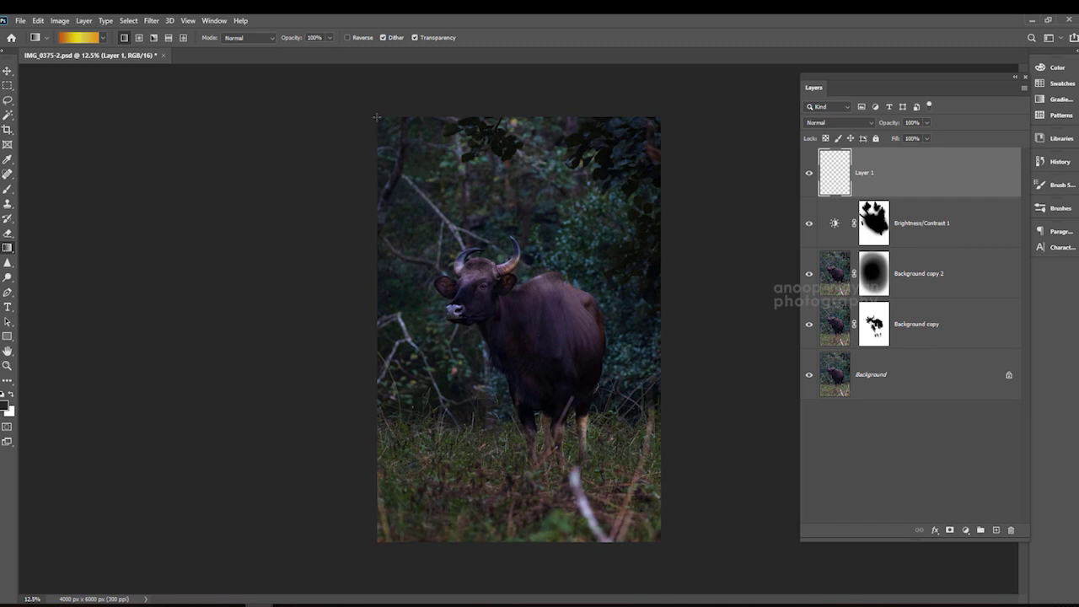
Draw the gradient diagonally from the photo's upper-left to lower-right corner and blend its layer as Linear Light at 9% opacity
{"action": "left_click_drag", "start_coordinate": [377, 117], "coordinate": [658, 541]}
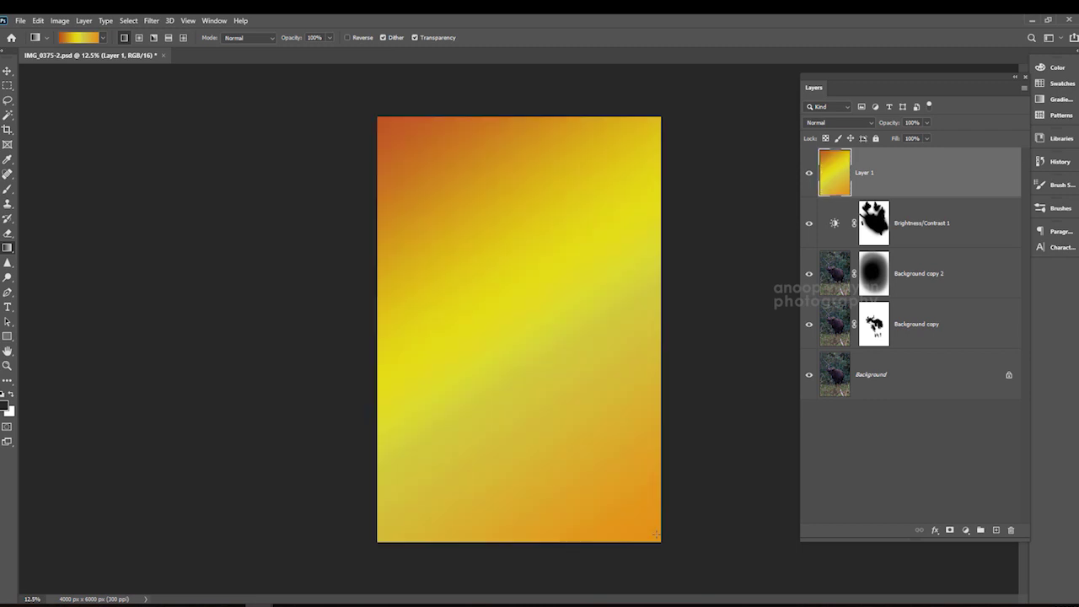
{"action": "left_click", "coordinate": [838, 122]}
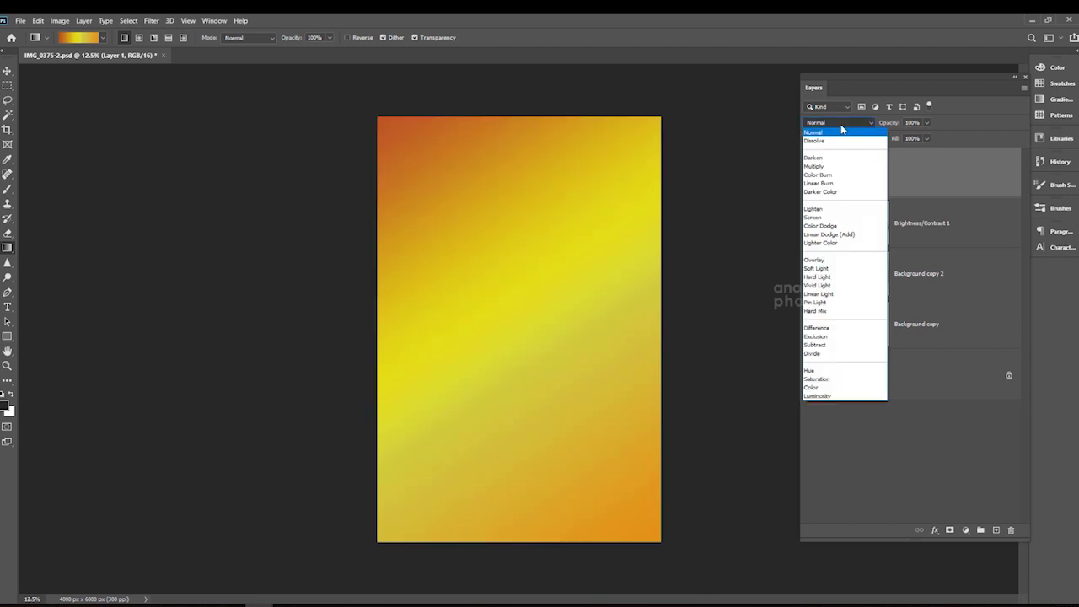
{"action": "left_click", "coordinate": [840, 294]}
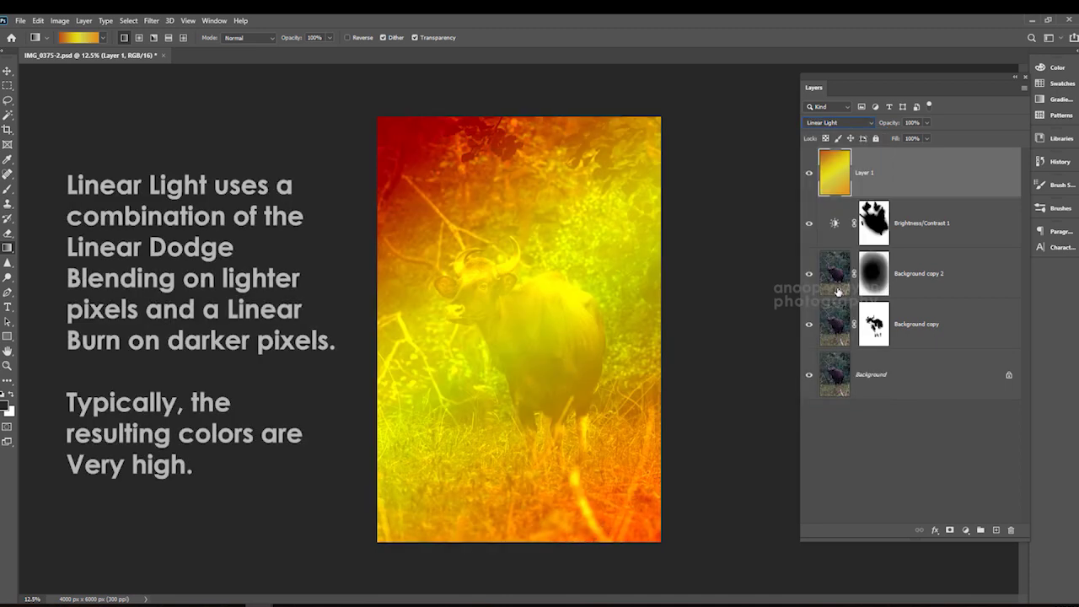
{"action": "left_click", "coordinate": [927, 123]}
{"action": "left_click_drag", "start_coordinate": [916, 140], "coordinate": [879, 138]}
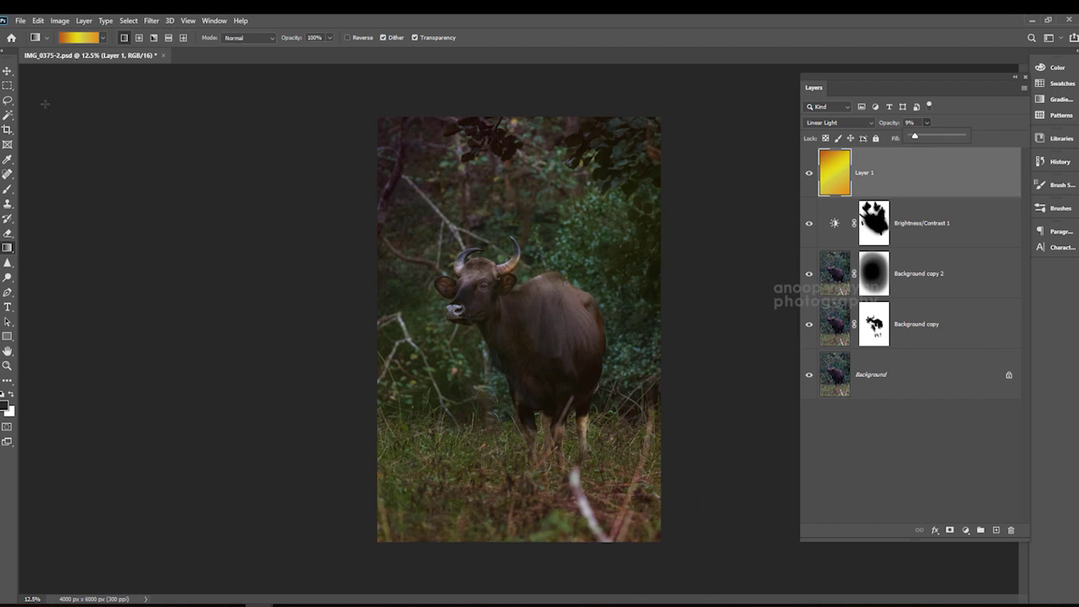
Add a white reveal-all mask to the gradient layer
{"action": "left_click", "coordinate": [83, 20]}
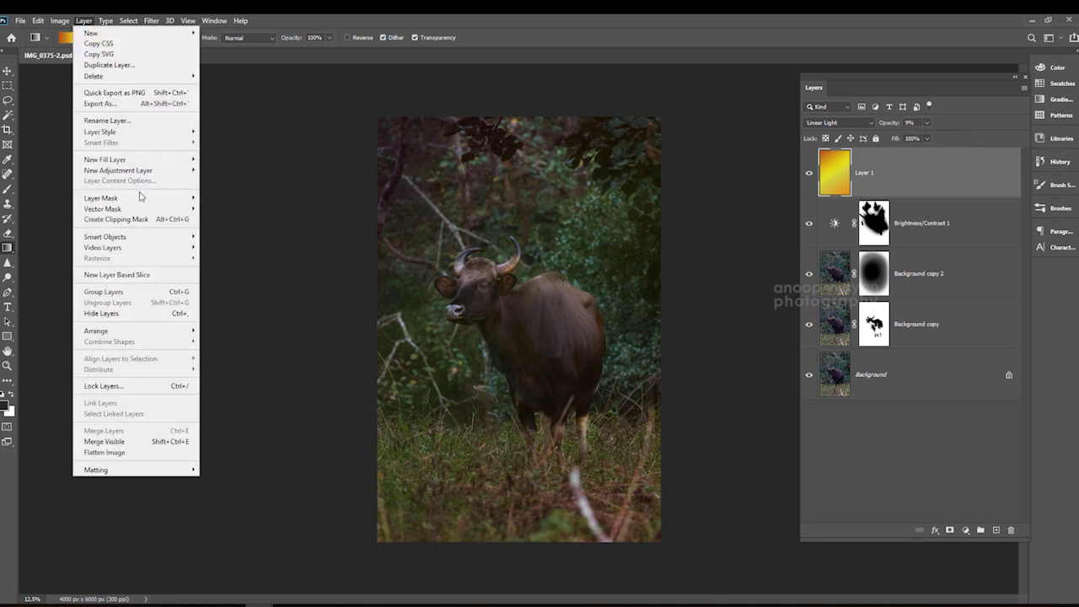
{"action": "mouse_move", "coordinate": [140, 197]}
{"action": "left_click", "coordinate": [223, 197]}
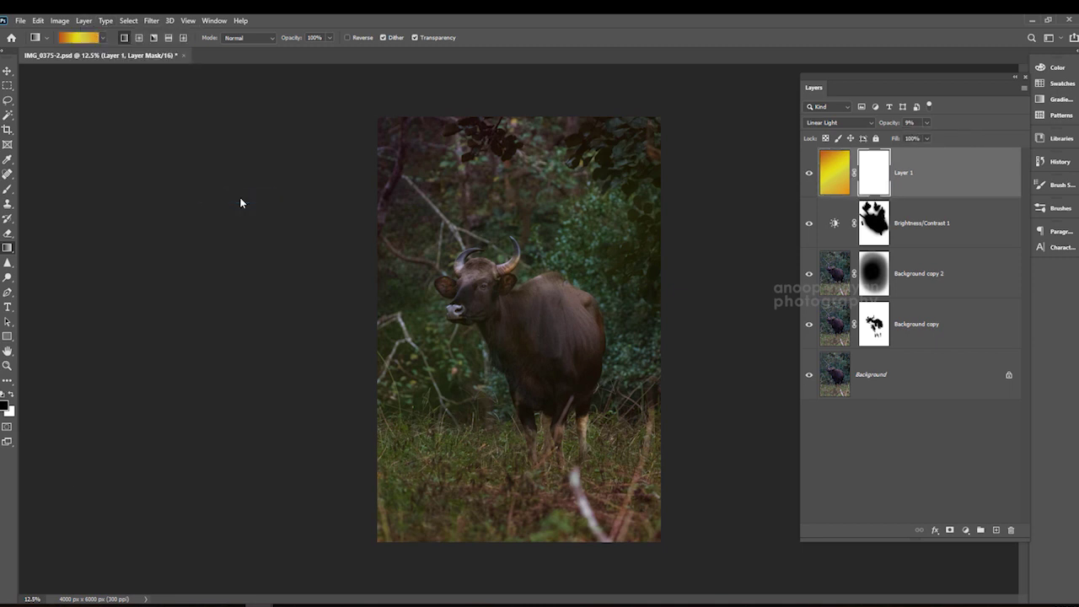
Enlarge the brush to 1700 px and paint black on the gradient layer's mask over the grass and lower part of the photo
{"action": "left_click", "coordinate": [9, 190]}
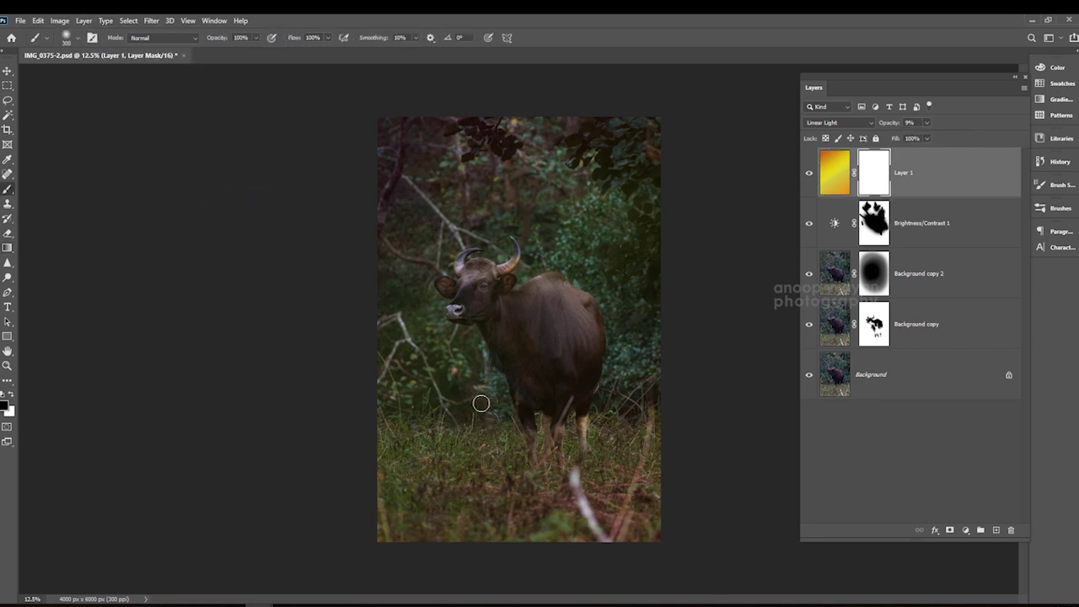
{"action": "key", "text": "bracketright"}
{"action": "key", "text": "bracketright"}
{"action": "key", "text": "bracketright"}
{"action": "key", "text": "bracketright"}
{"action": "key", "text": "bracketright"}
{"action": "key", "text": "bracketright"}
{"action": "key", "text": "bracketright"}
{"action": "key", "text": "bracketright"}
{"action": "key", "text": "bracketright"}
{"action": "key", "text": "bracketright"}
{"action": "key", "text": "bracketright"}
{"action": "key", "text": "bracketright"}
{"action": "key", "text": "bracketright"}
{"action": "key", "text": "bracketright"}
{"action": "mouse_move", "coordinate": [424, 453]}
{"action": "left_mouse_down"}
{"action": "mouse_move", "coordinate": [469, 547]}
{"action": "mouse_move", "coordinate": [482, 438]}
{"action": "mouse_move", "coordinate": [349, 458]}
{"action": "mouse_move", "coordinate": [609, 535]}
{"action": "mouse_move", "coordinate": [615, 441]}
{"action": "mouse_move", "coordinate": [607, 568]}
{"action": "mouse_move", "coordinate": [669, 379]}
{"action": "left_mouse_up"}
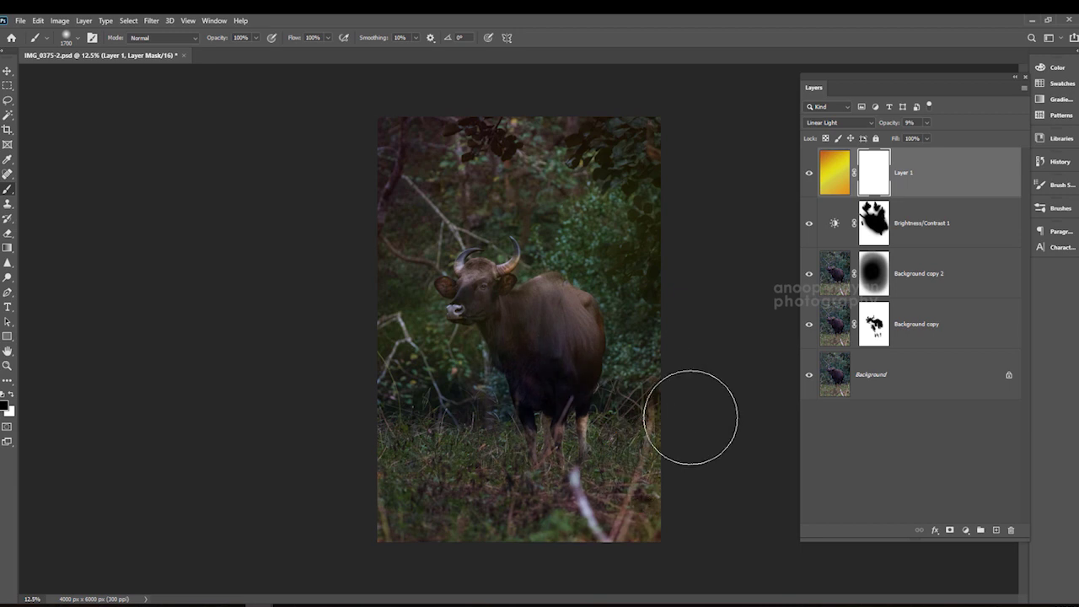
Reduce the brush from 1300 to 800 px while painting black on the gradient layer's mask over the foliage behind the bison
{"action": "key", "text": "bracketleft"}
{"action": "key", "text": "bracketleft"}
{"action": "key", "text": "bracketleft"}
{"action": "key", "text": "bracketleft"}
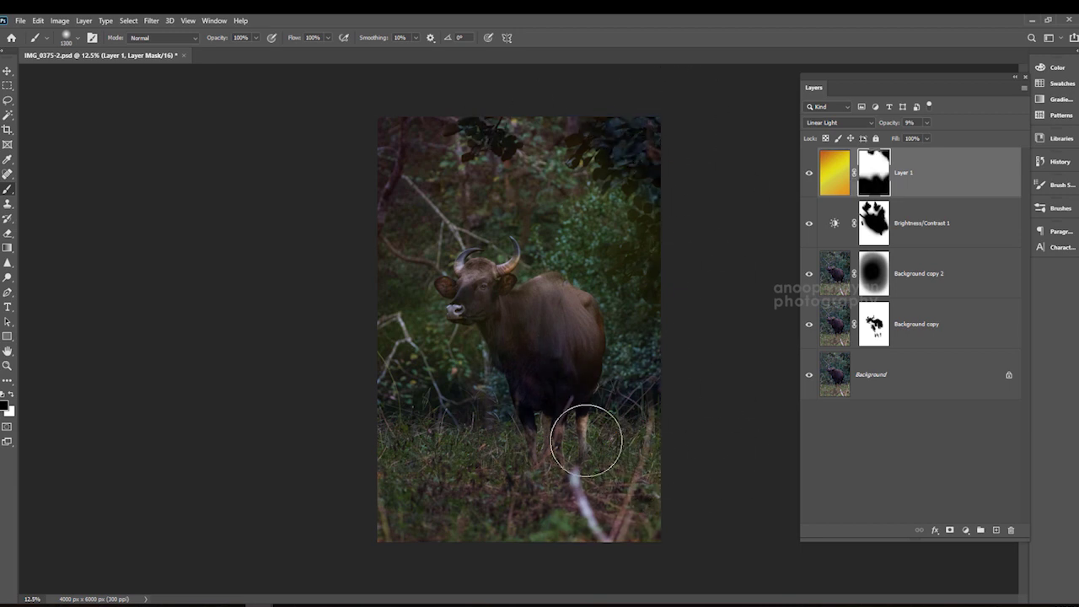
{"action": "left_click_drag", "start_coordinate": [654, 455], "coordinate": [458, 440]}
{"action": "key", "text": "ctrl+z"}
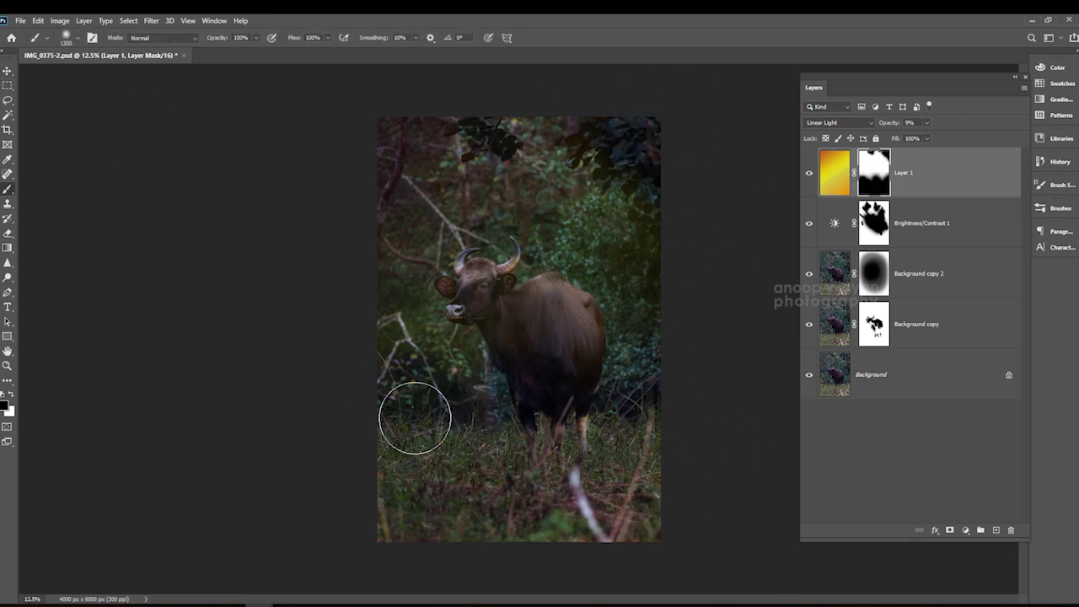
{"action": "left_click_drag", "start_coordinate": [681, 282], "coordinate": [635, 253]}
{"action": "key", "text": "bracketleft"}
{"action": "key", "text": "bracketleft"}
{"action": "key", "text": "bracketleft"}
{"action": "key", "text": "bracketleft"}
{"action": "key", "text": "bracketleft"}
{"action": "key", "text": "bracketright"}
{"action": "key", "text": "bracketright"}
{"action": "key", "text": "bracketright"}
{"action": "key", "text": "bracketright"}
{"action": "key", "text": "bracketright"}
{"action": "key", "text": "bracketright"}
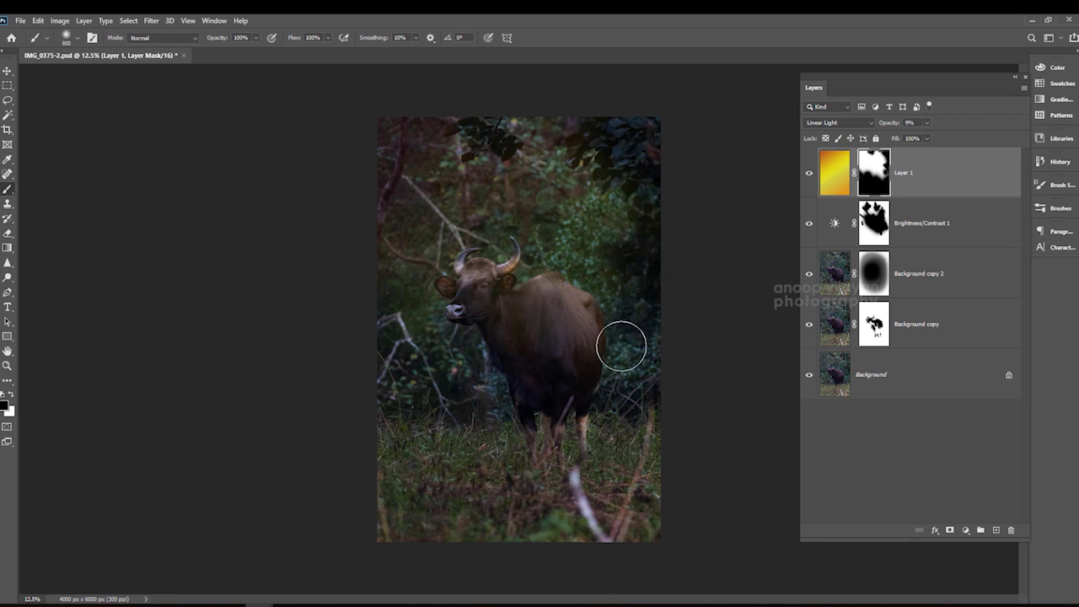
Reduce the brush to 400 px and paint black on the gradient layer's mask over the bison's neck and body
{"action": "key", "text": "bracketleft"}
{"action": "key", "text": "bracketleft"}
{"action": "key", "text": "bracketleft"}
{"action": "key", "text": "bracketleft"}
{"action": "key", "text": "bracketleft"}
{"action": "left_click_drag", "start_coordinate": [497, 312], "coordinate": [501, 311]}
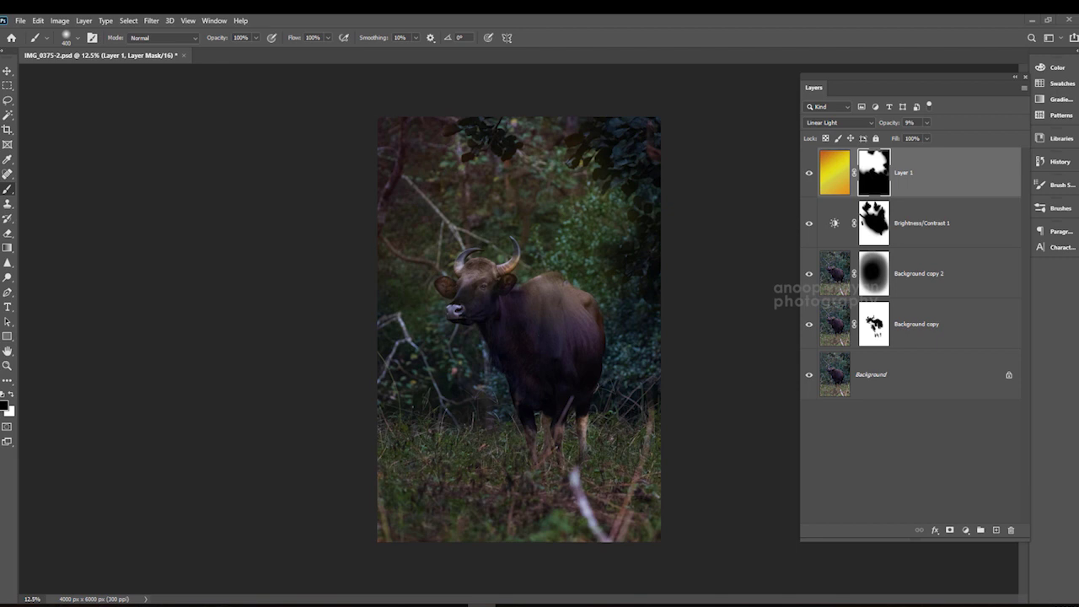
Add a Color Lookup adjustment layer on top using the HorrorBlue.3DL look
{"action": "left_click", "coordinate": [966, 530]}
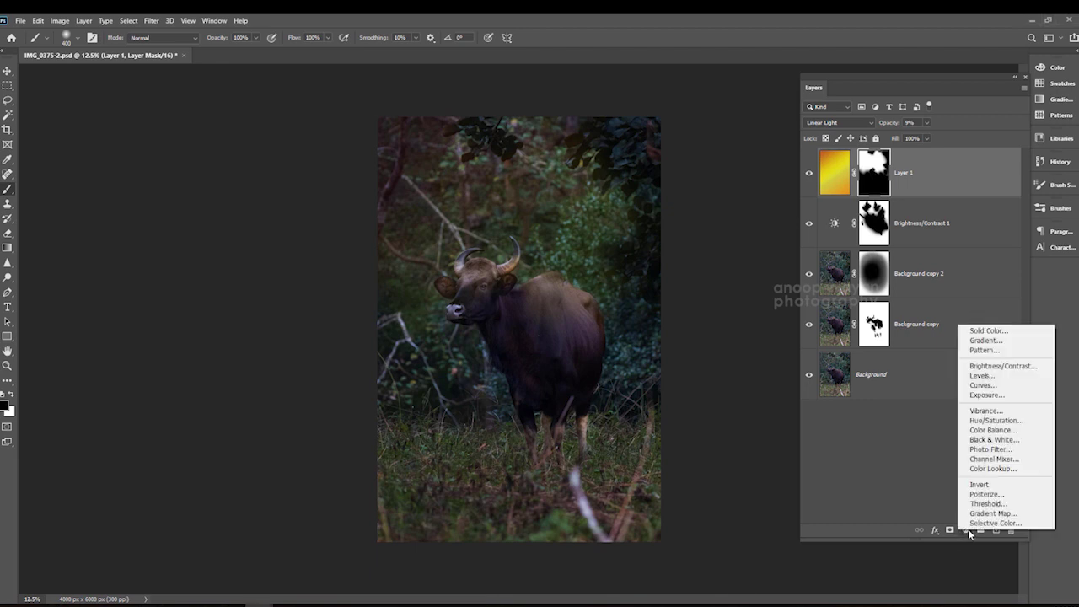
{"action": "left_click", "coordinate": [1005, 471]}
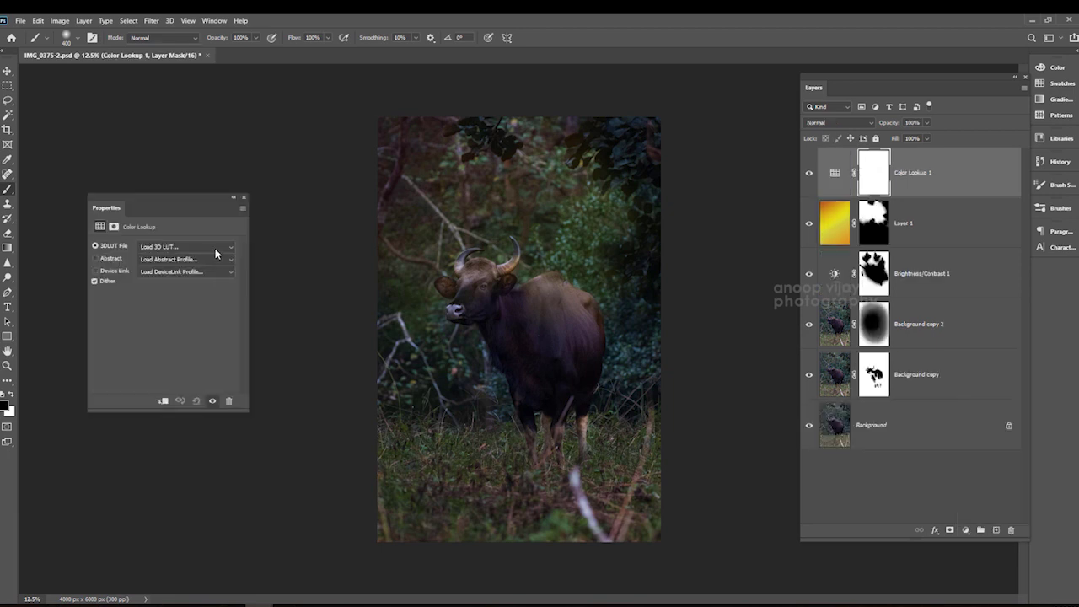
{"action": "left_click", "coordinate": [215, 248]}
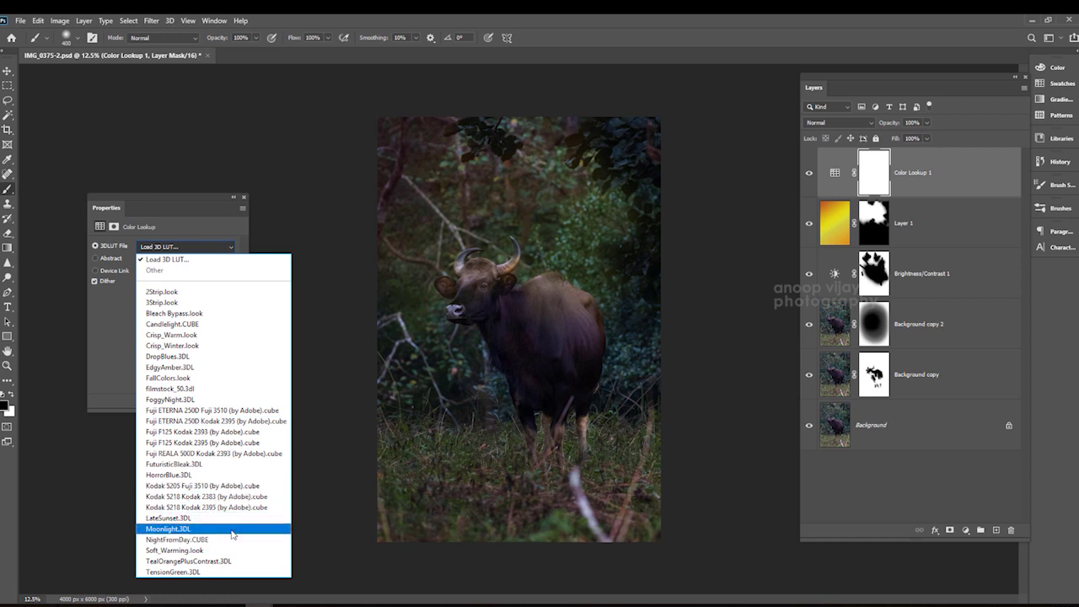
{"action": "left_click", "coordinate": [231, 476]}
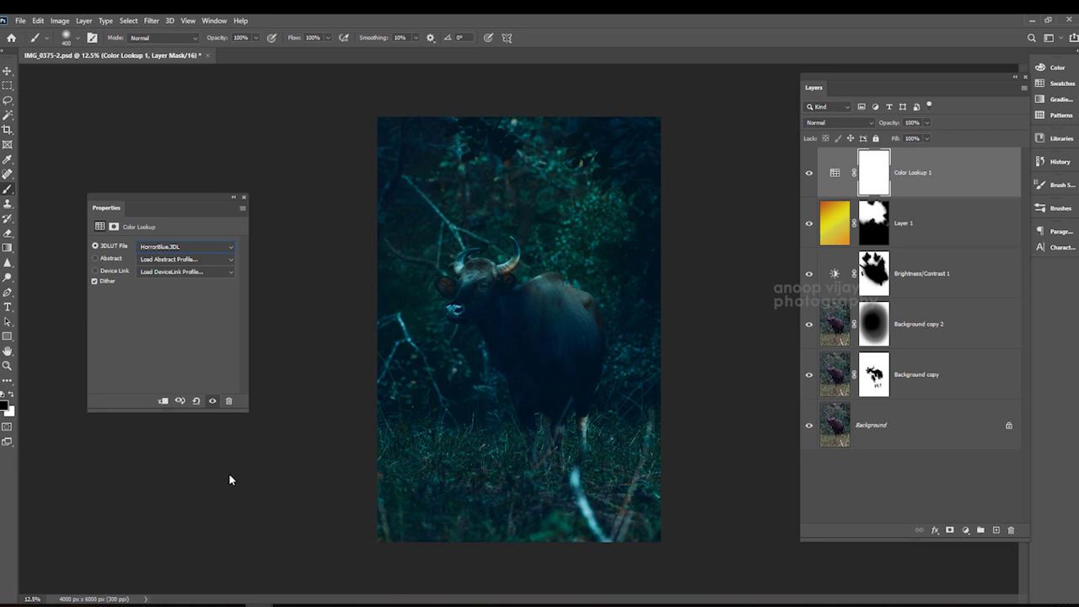
Lower the Color Lookup layer's opacity to 23%
{"action": "left_click", "coordinate": [926, 124]}
{"action": "left_click_drag", "start_coordinate": [925, 138], "coordinate": [884, 137]}
{"action": "left_click", "coordinate": [926, 138]}
{"action": "left_click", "coordinate": [924, 138]}
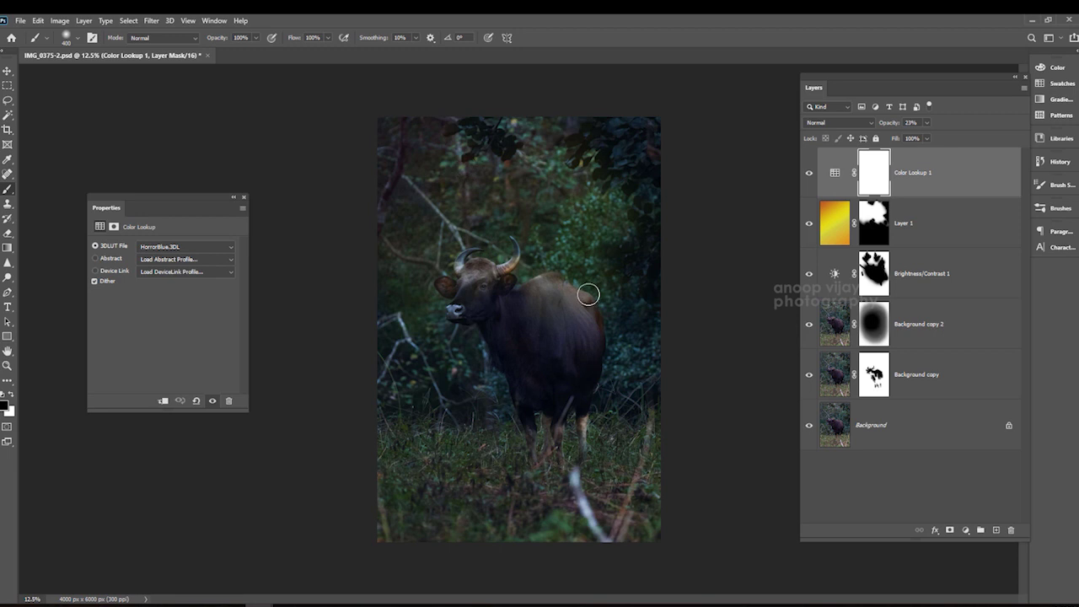
Duplicate the Background layer and move the copy to the top of the layer stack
{"action": "left_click", "coordinate": [907, 420]}
{"action": "right_click", "coordinate": [907, 421]}
{"action": "left_click", "coordinate": [937, 439]}
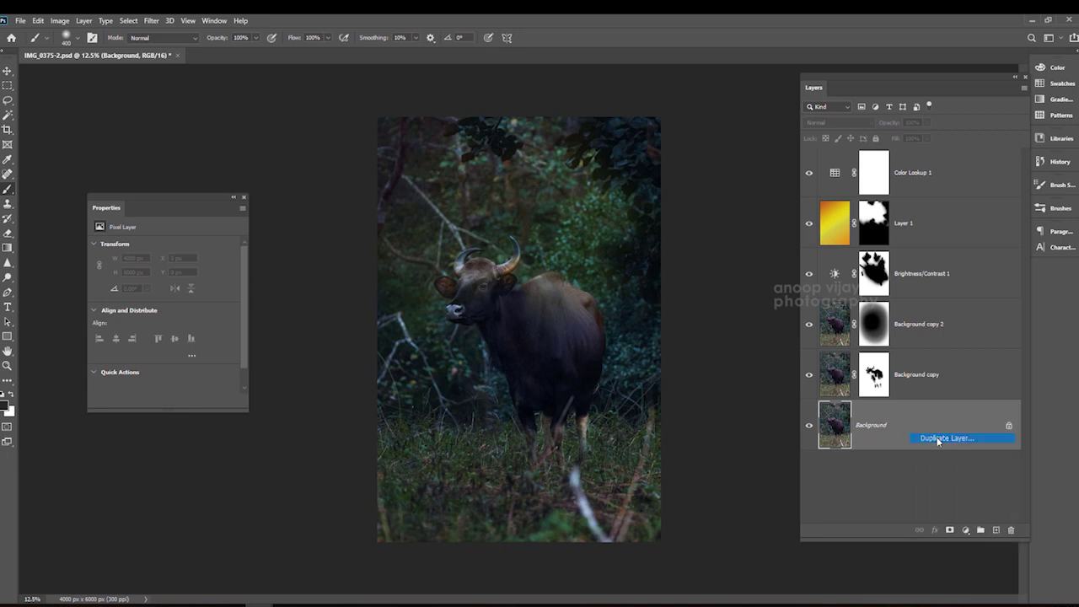
{"action": "left_click", "coordinate": [745, 280]}
{"action": "left_click_drag", "start_coordinate": [909, 209], "coordinate": [913, 172]}
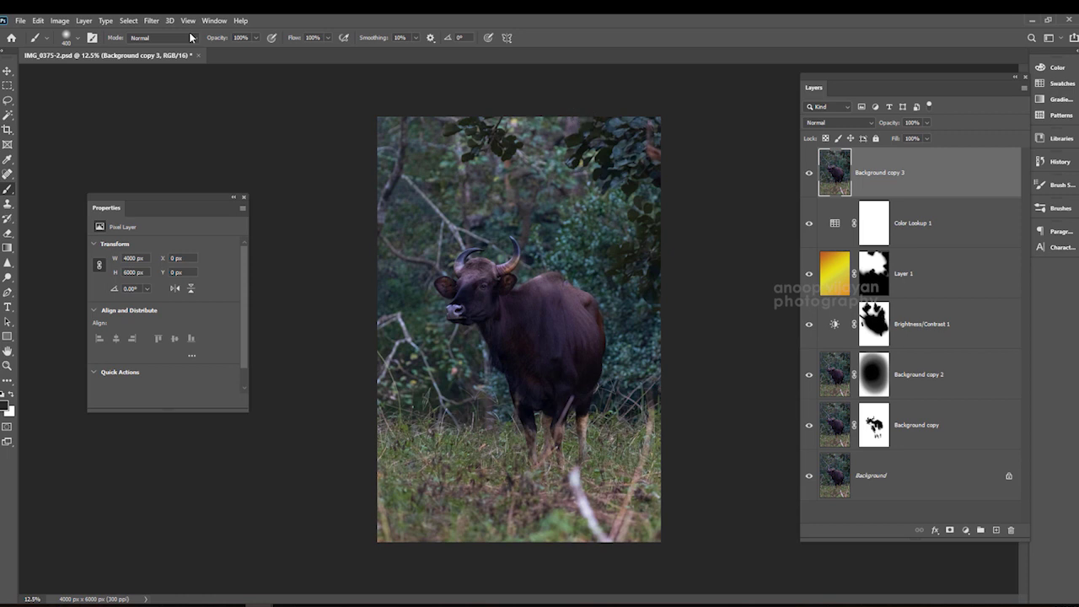
Apply a High Pass filter with a 7.6 px radius to the top Background copy
{"action": "left_click", "coordinate": [151, 20]}
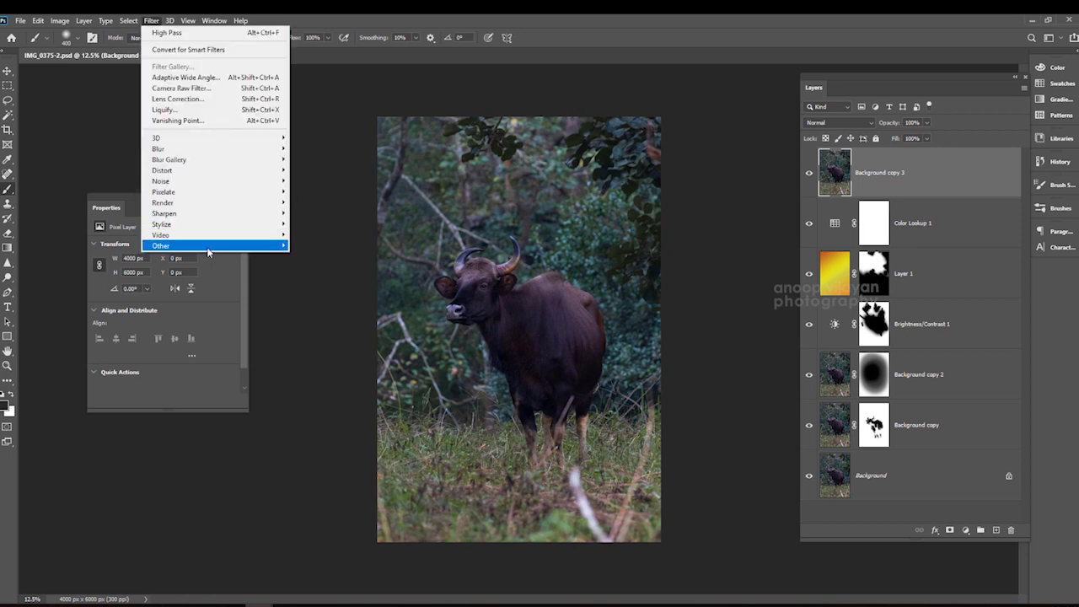
{"action": "mouse_move", "coordinate": [208, 252]}
{"action": "left_click", "coordinate": [302, 257]}
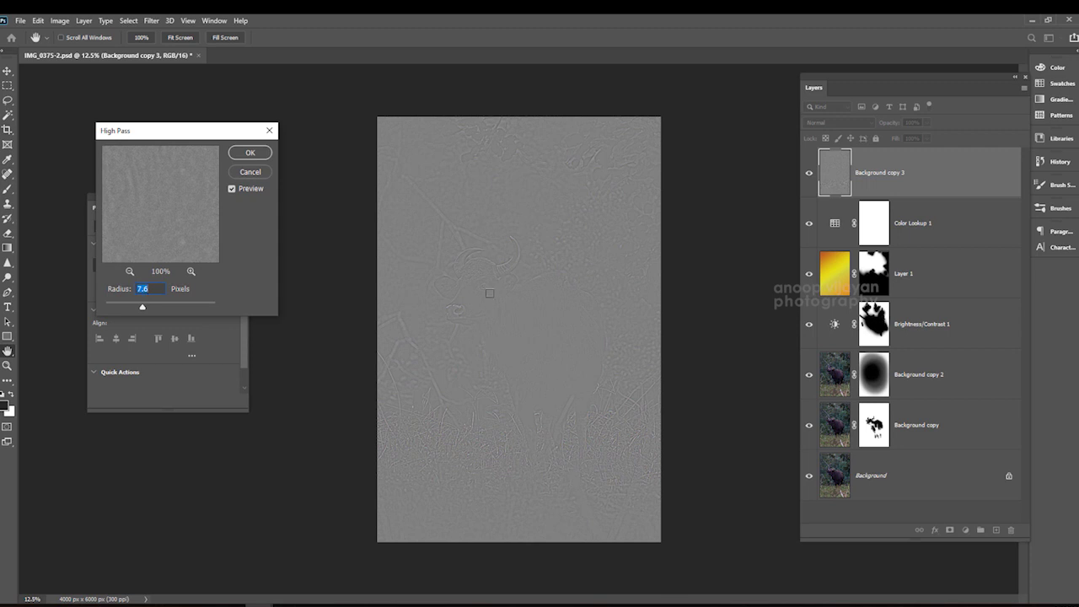
{"action": "left_click", "coordinate": [250, 154]}
Blend the High Pass layer as Hard Light at 63% opacity
{"action": "left_click", "coordinate": [838, 123]}
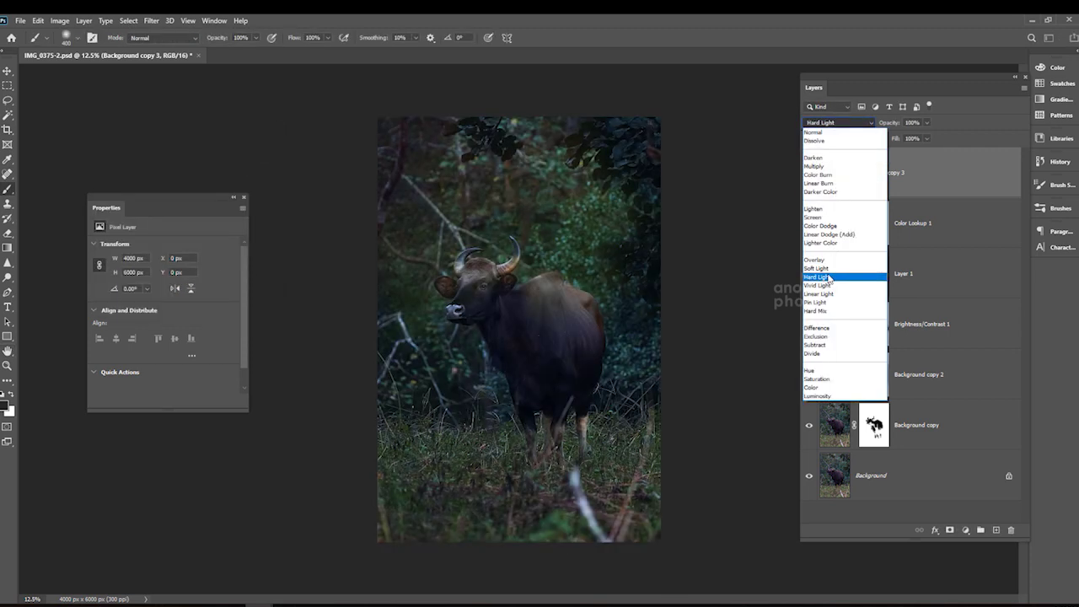
{"action": "left_click", "coordinate": [829, 277]}
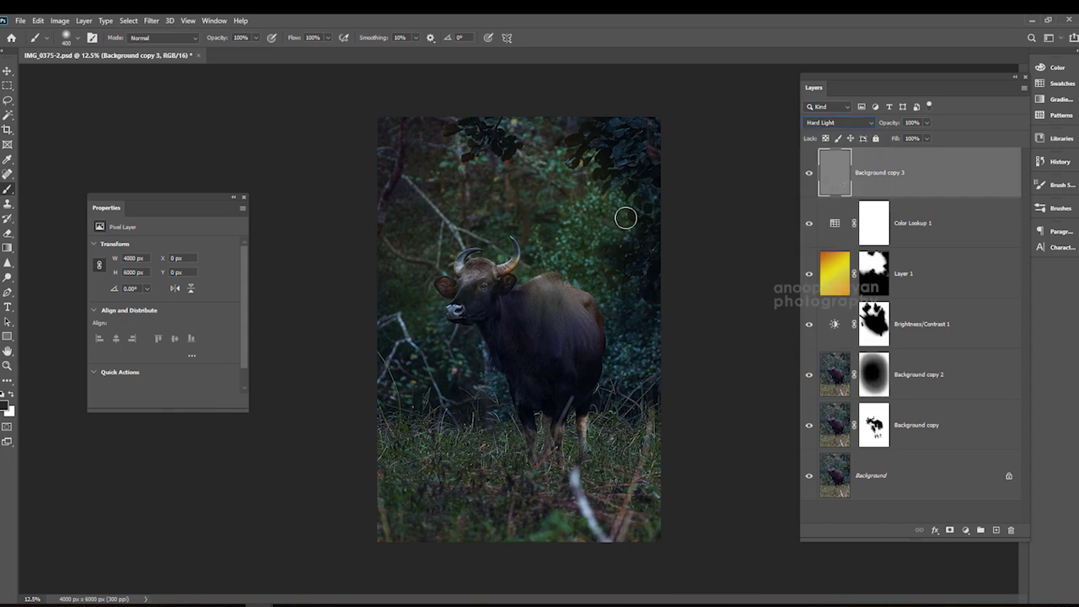
{"action": "left_click_drag", "start_coordinate": [928, 124], "coordinate": [907, 137]}
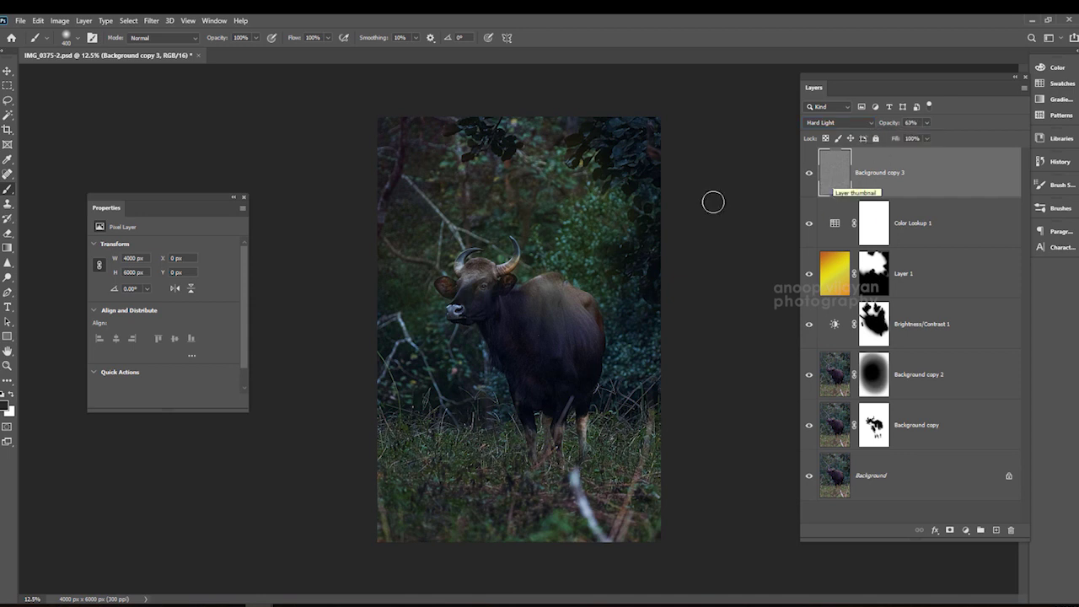
Add a reveal-all mask to the High Pass layer and paint black over the grass along the lower edge with a 1000 px brush
{"action": "left_click", "coordinate": [84, 20]}
{"action": "mouse_move", "coordinate": [137, 198]}
{"action": "left_click", "coordinate": [251, 199]}
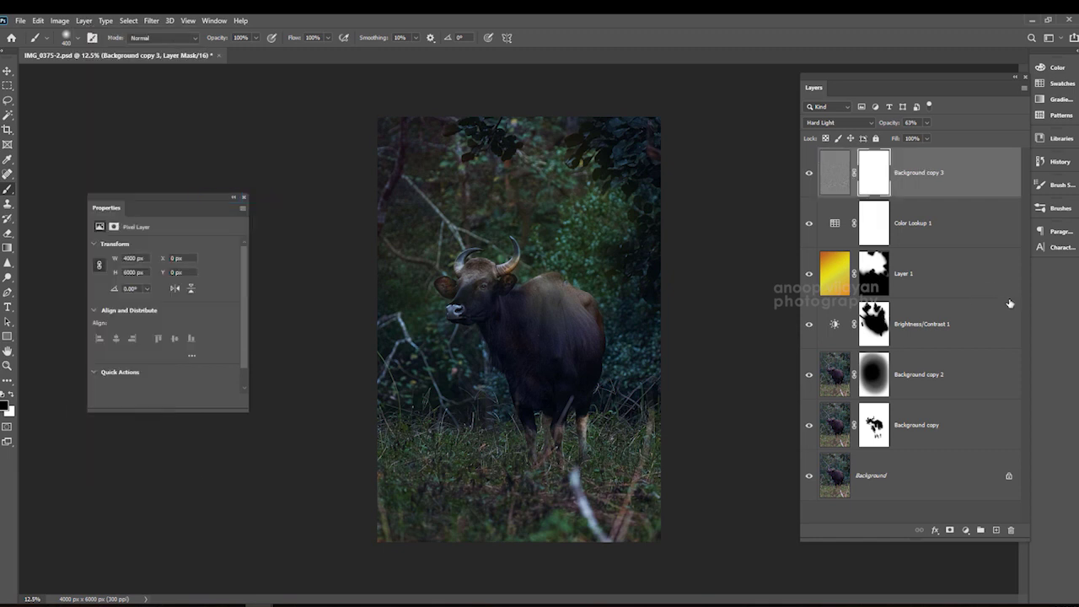
{"action": "key", "text": "]"}
{"action": "key", "text": "]"}
{"action": "key", "text": "]"}
{"action": "left_click_drag", "start_coordinate": [424, 494], "coordinate": [409, 523]}
{"action": "mouse_move", "coordinate": [476, 476]}
{"action": "left_mouse_down"}
{"action": "mouse_move", "coordinate": [523, 488]}
{"action": "mouse_move", "coordinate": [564, 555]}
{"action": "left_mouse_up"}
{"action": "left_click_drag", "start_coordinate": [654, 422], "coordinate": [662, 470]}
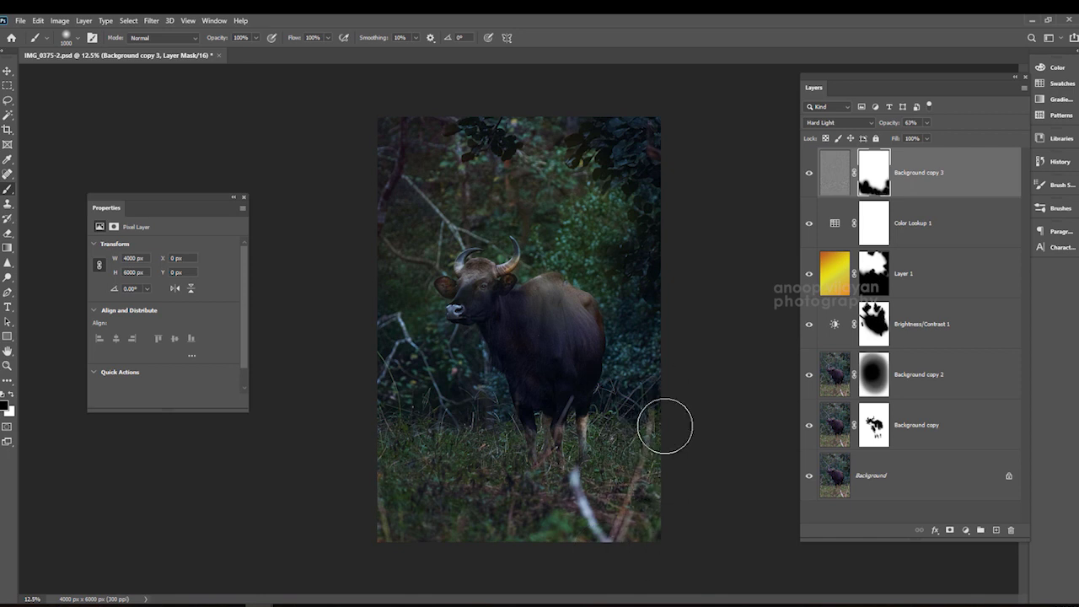
With an 800 px brush, paint black on the High Pass mask over the foliage around the bison and the grass near its legs
{"action": "left_click_drag", "start_coordinate": [390, 144], "coordinate": [410, 210]}
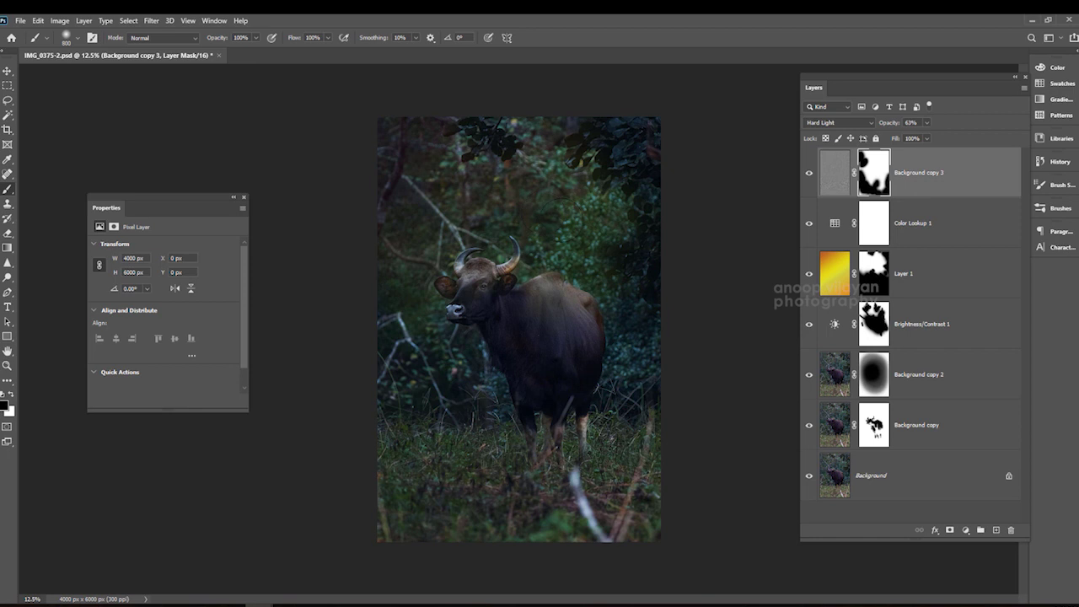
{"action": "mouse_move", "coordinate": [571, 219]}
{"action": "left_mouse_down"}
{"action": "mouse_move", "coordinate": [599, 257]}
{"action": "mouse_move", "coordinate": [585, 219]}
{"action": "left_mouse_up"}
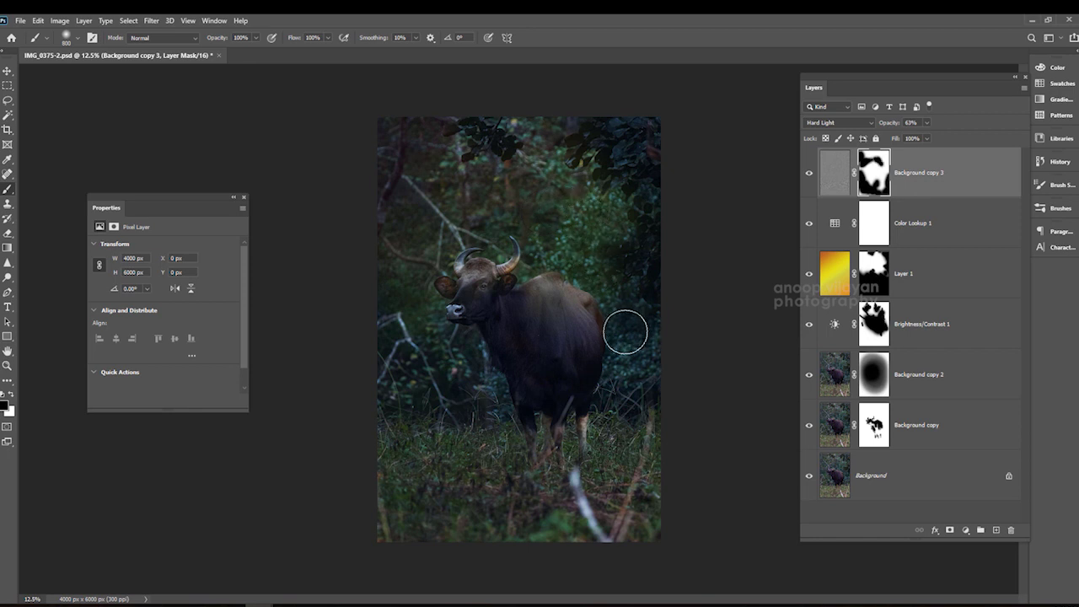
{"action": "mouse_move", "coordinate": [648, 374]}
{"action": "left_mouse_down"}
{"action": "mouse_move", "coordinate": [608, 454]}
{"action": "mouse_move", "coordinate": [609, 508]}
{"action": "mouse_move", "coordinate": [534, 496]}
{"action": "mouse_move", "coordinate": [488, 432]}
{"action": "mouse_move", "coordinate": [464, 423]}
{"action": "mouse_move", "coordinate": [418, 493]}
{"action": "mouse_move", "coordinate": [412, 406]}
{"action": "mouse_move", "coordinate": [481, 418]}
{"action": "mouse_move", "coordinate": [513, 510]}
{"action": "mouse_move", "coordinate": [557, 457]}
{"action": "mouse_move", "coordinate": [614, 463]}
{"action": "left_mouse_up"}
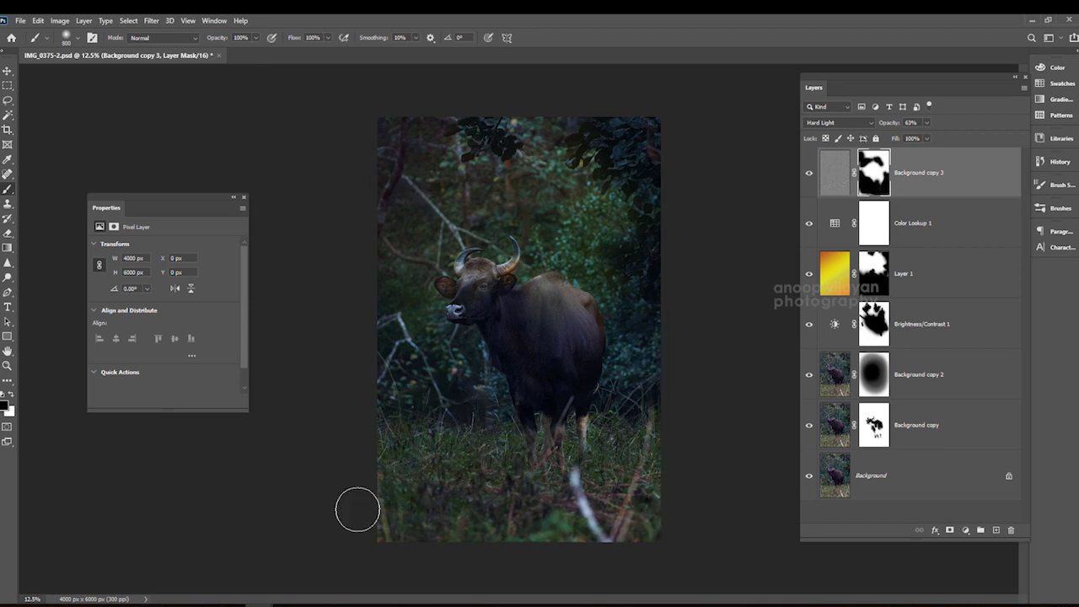
Sharpen the bison's eye on the Background layer with the Sharpen tool
{"action": "left_click", "coordinate": [846, 480]}
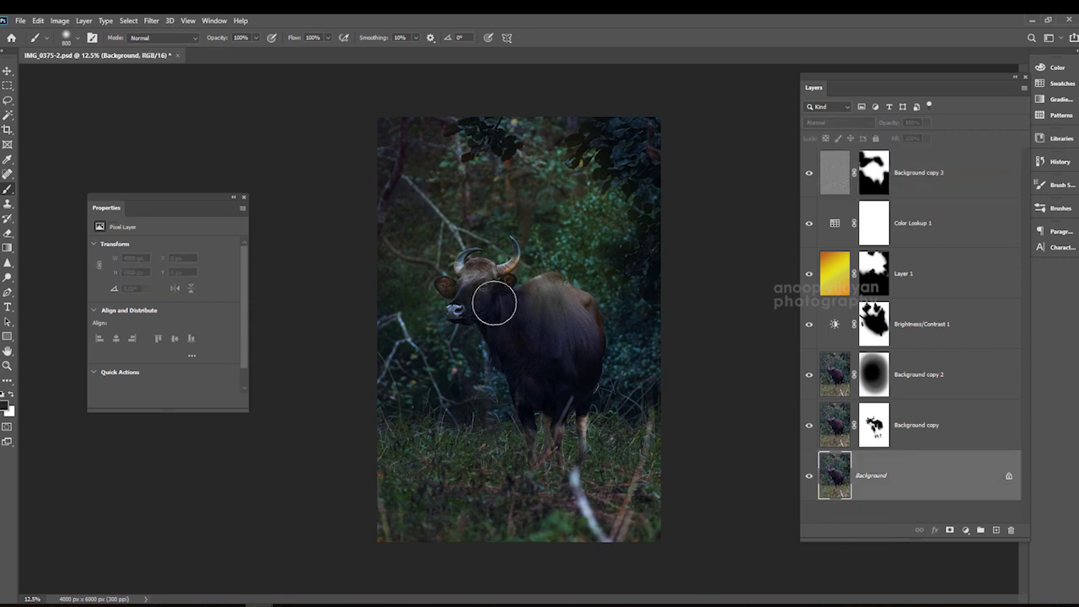
{"action": "key", "text": "ctrl+plus"}
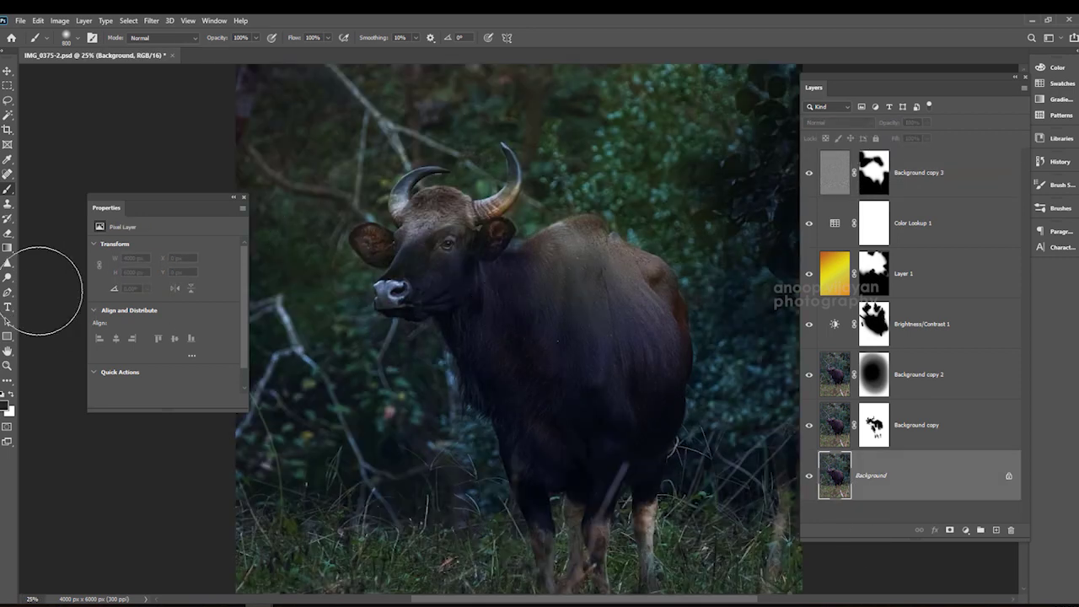
{"action": "left_click", "coordinate": [10, 268]}
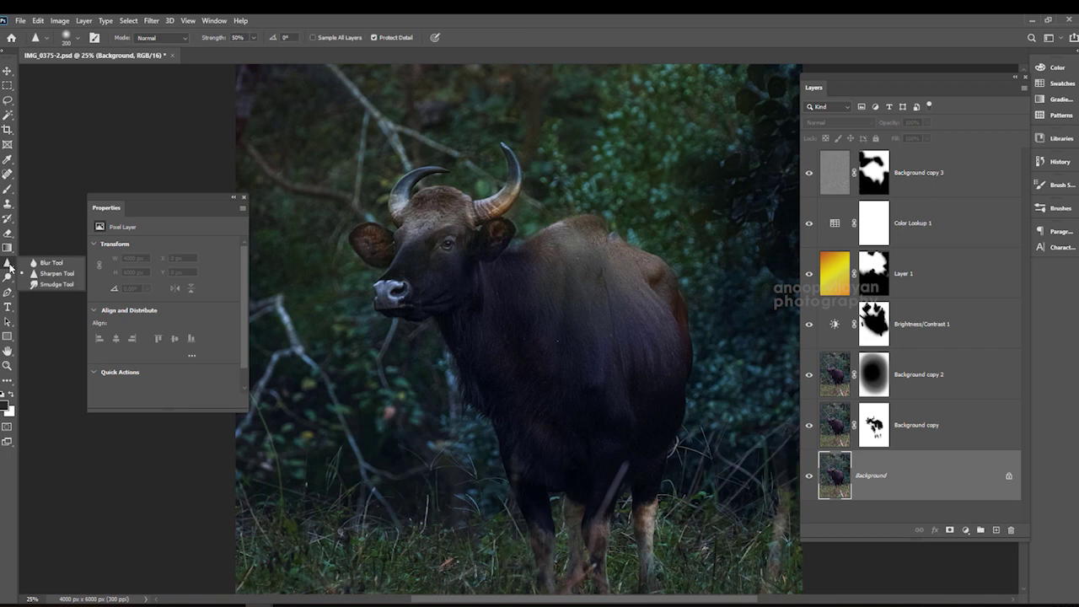
{"action": "left_click", "coordinate": [50, 274]}
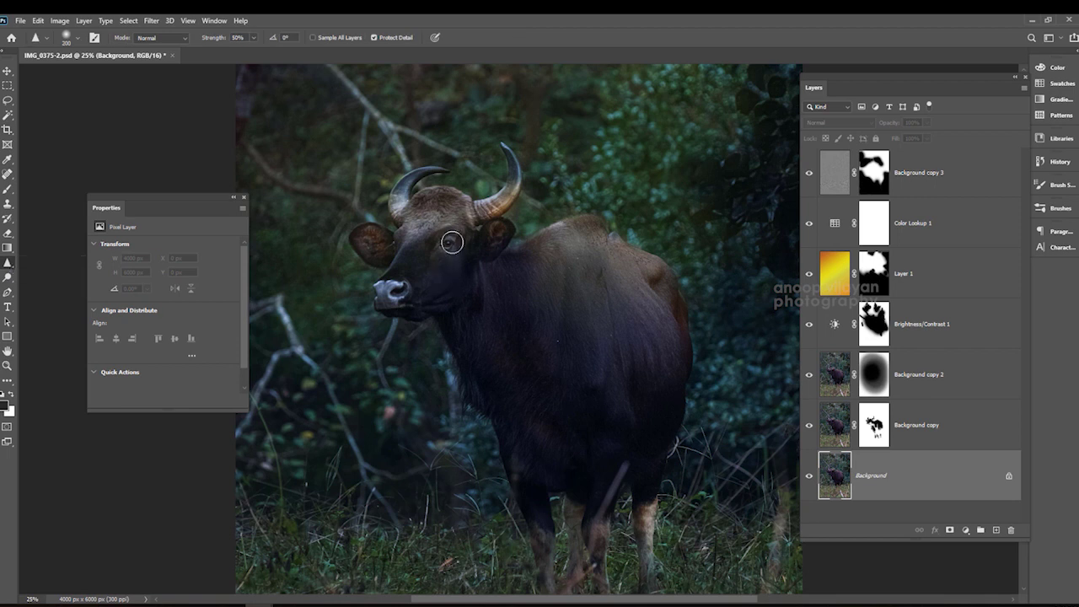
{"action": "left_click_drag", "start_coordinate": [448, 243], "coordinate": [444, 237]}
{"action": "key", "text": "ctrl+minus"}
{"action": "key", "text": "ctrl+minus"}
{"action": "key", "text": "ctrl+plus"}
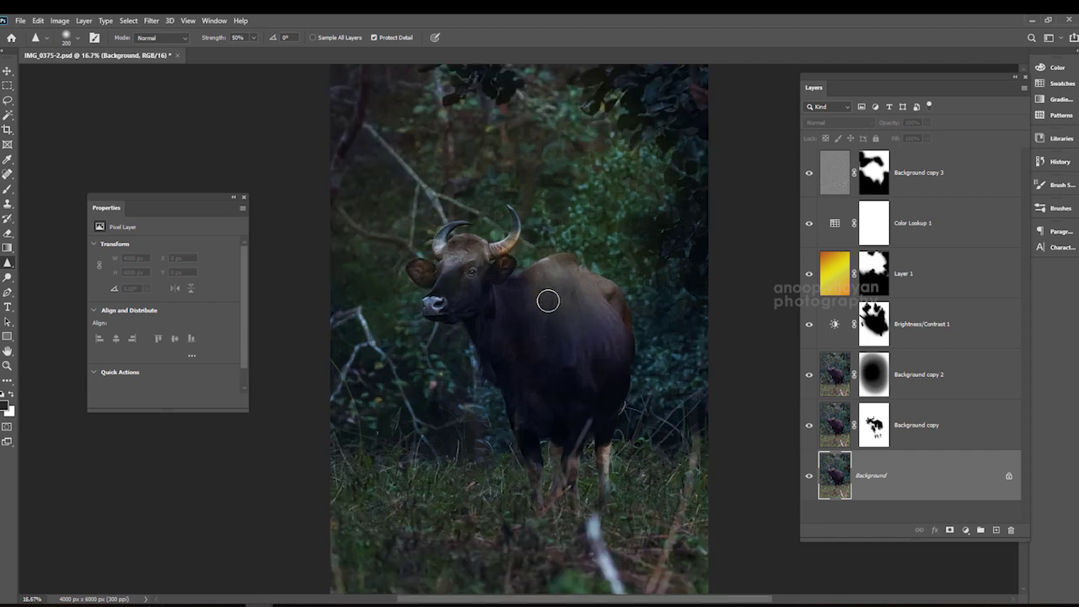
{"action": "key", "text": "ctrl+minus"}
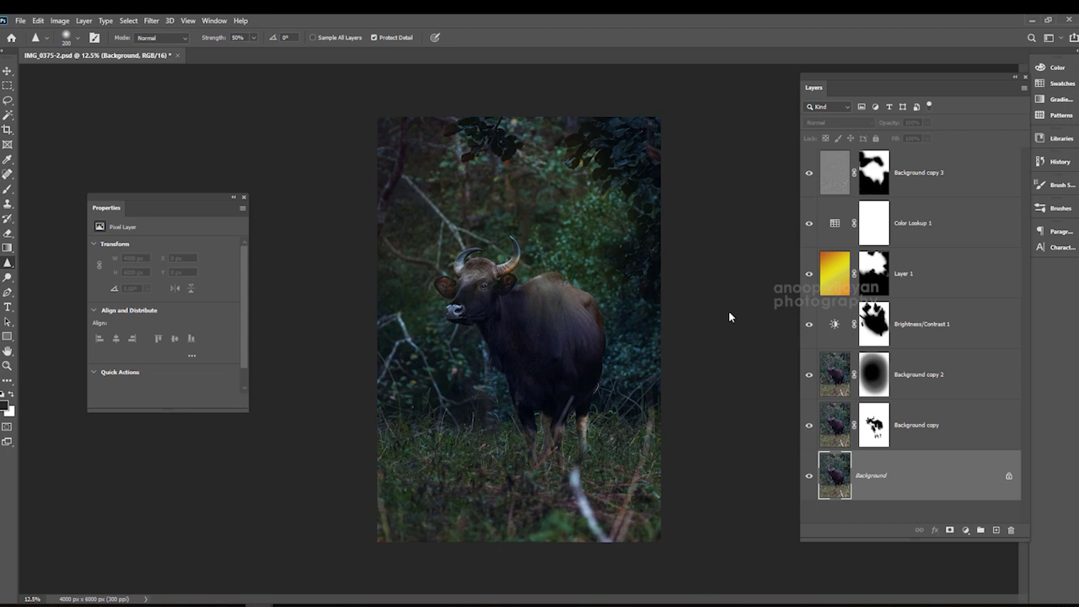
Paste the signature watermark above all layers, place it low in the centre of the photo, and show the image full screen without panels
{"action": "left_click", "coordinate": [936, 186]}
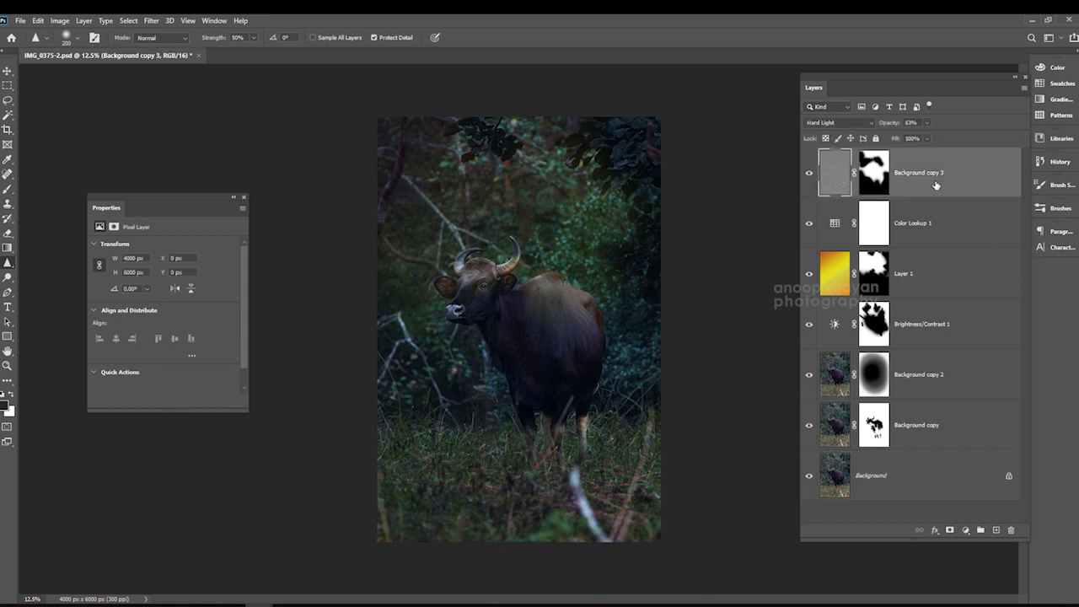
{"action": "key", "text": "v"}
{"action": "key", "text": "ctrl+v"}
{"action": "left_click_drag", "start_coordinate": [508, 326], "coordinate": [518, 496]}
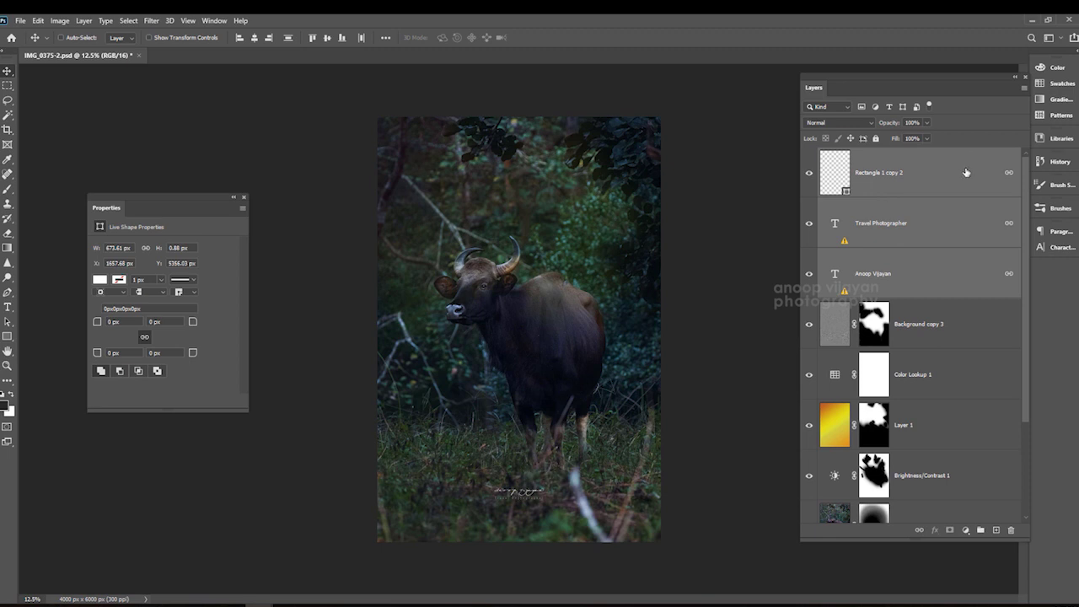
{"action": "key", "text": "f"}
{"action": "key", "text": "Tab"}
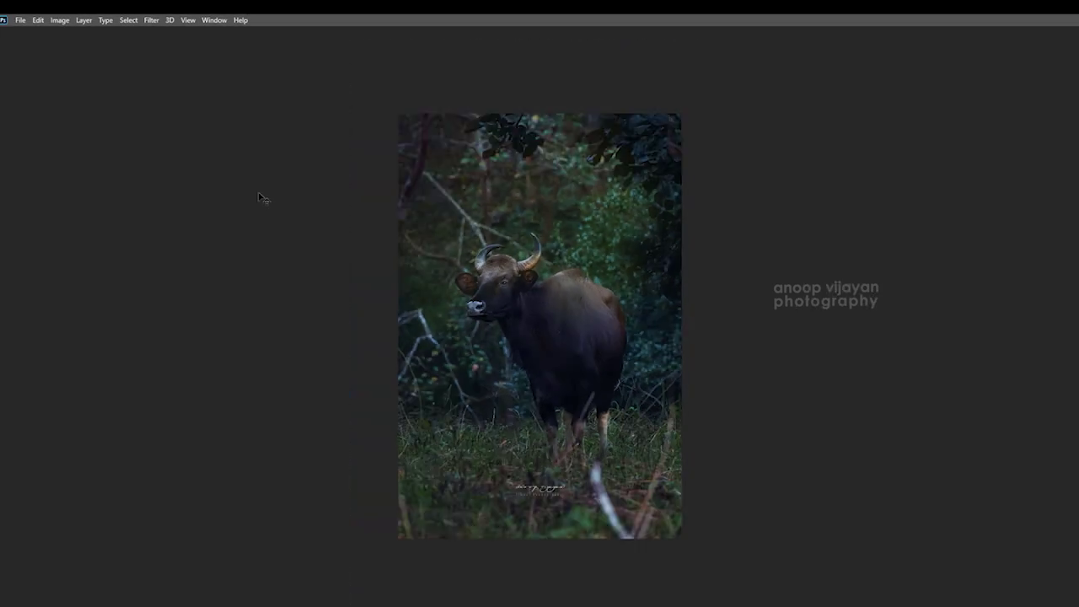